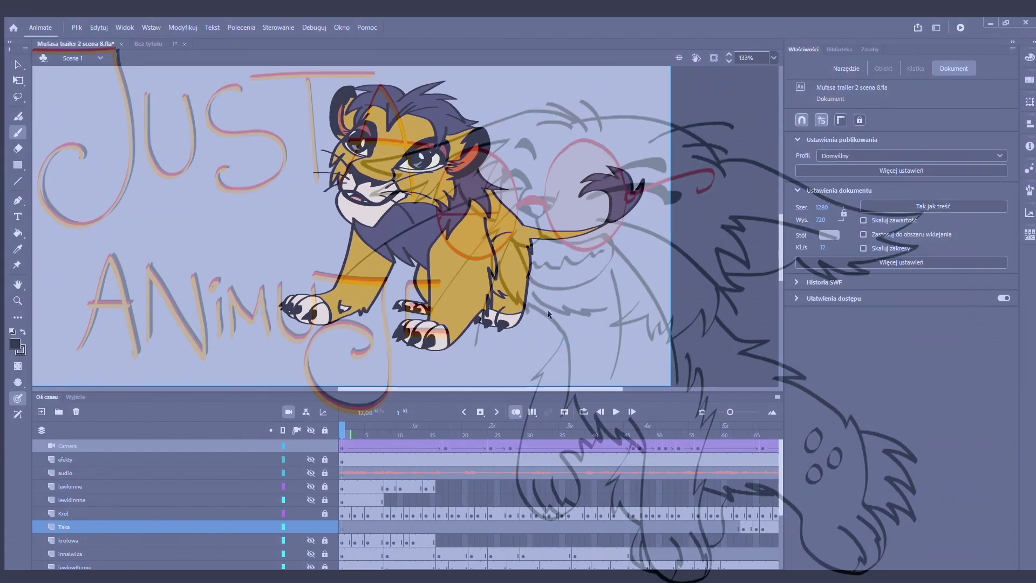
Step: Move the playhead to frame 4 to view the lion's drawing in the Mufasa scene
scroll(523, 306, "down", 3)
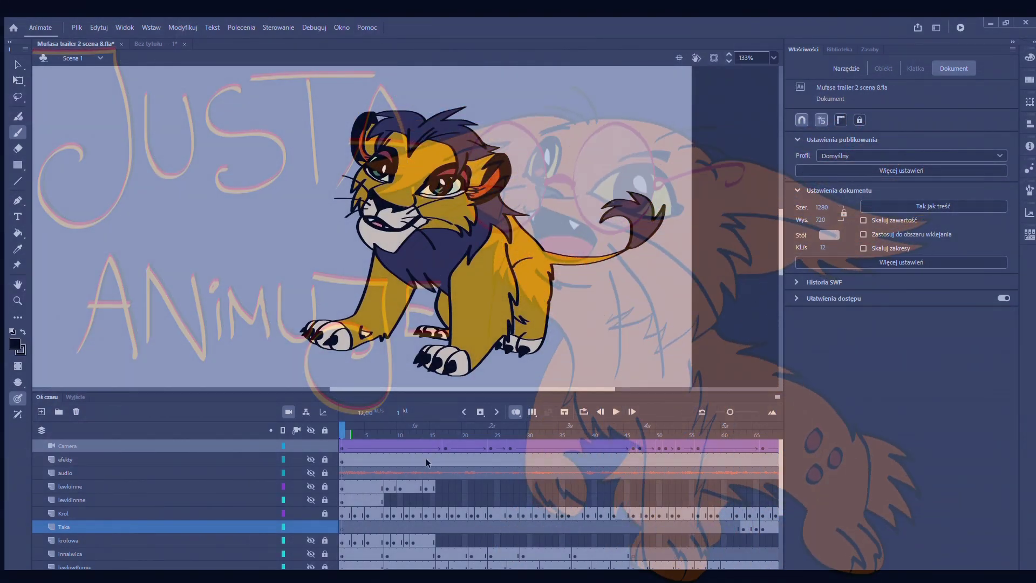
left_click(361, 435)
Step: Scrub through the lion's opening frames and stop on frame 82, where the cub is a sketch
left_click_drag(361, 434, 637, 443)
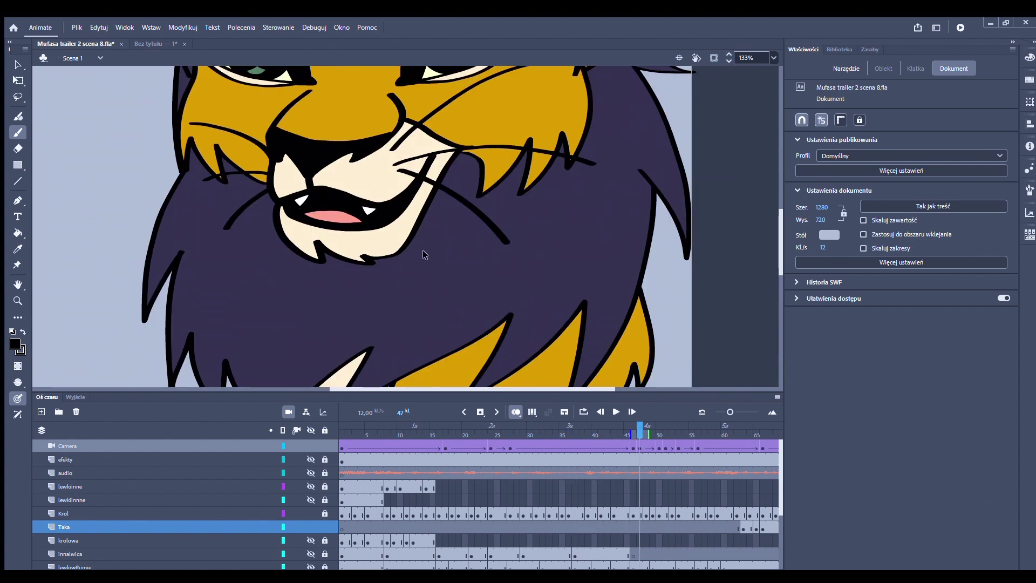
scroll(425, 254, "down", 4)
left_click_drag(634, 433, 601, 462)
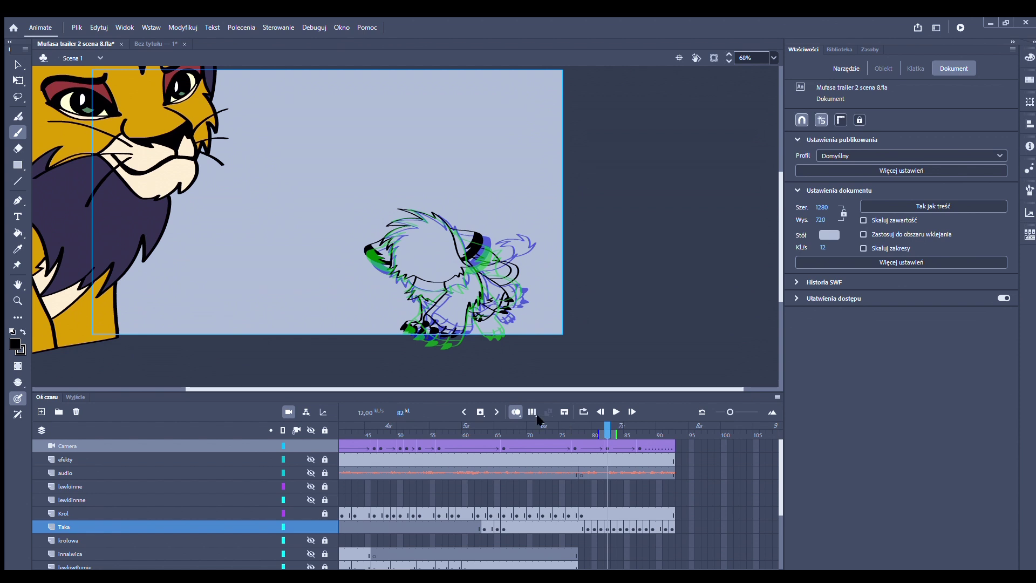
Step: Turn Onion Skin off and scrub frames 78–92 to compare the cub's poses
left_click(515, 412)
scroll(410, 270, "up", 5)
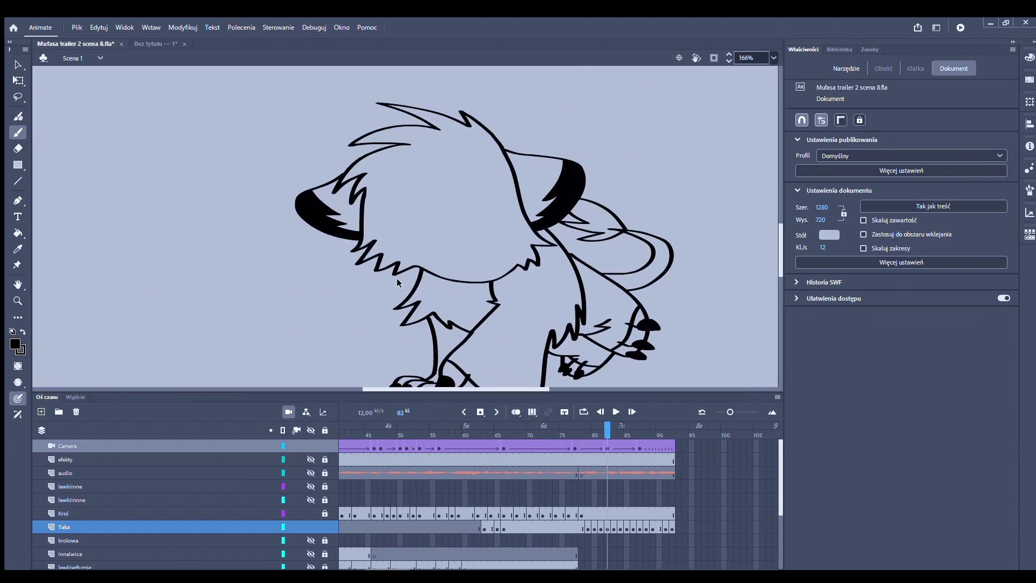
mouse_move(598, 432)
left_mouse_down()
mouse_move(578, 437)
mouse_move(604, 440)
mouse_move(591, 438)
left_mouse_up()
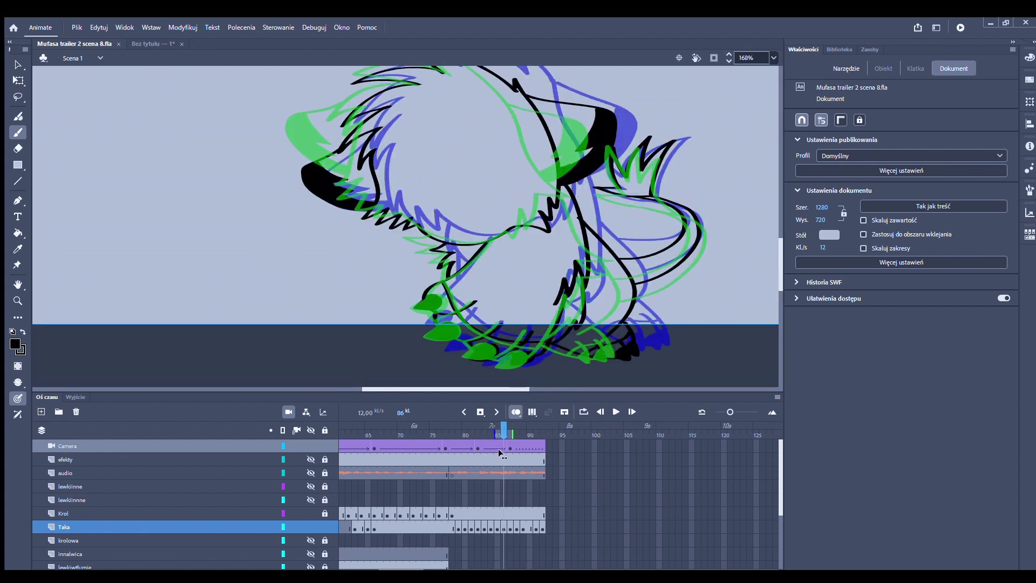
left_click_drag(499, 450, 539, 451)
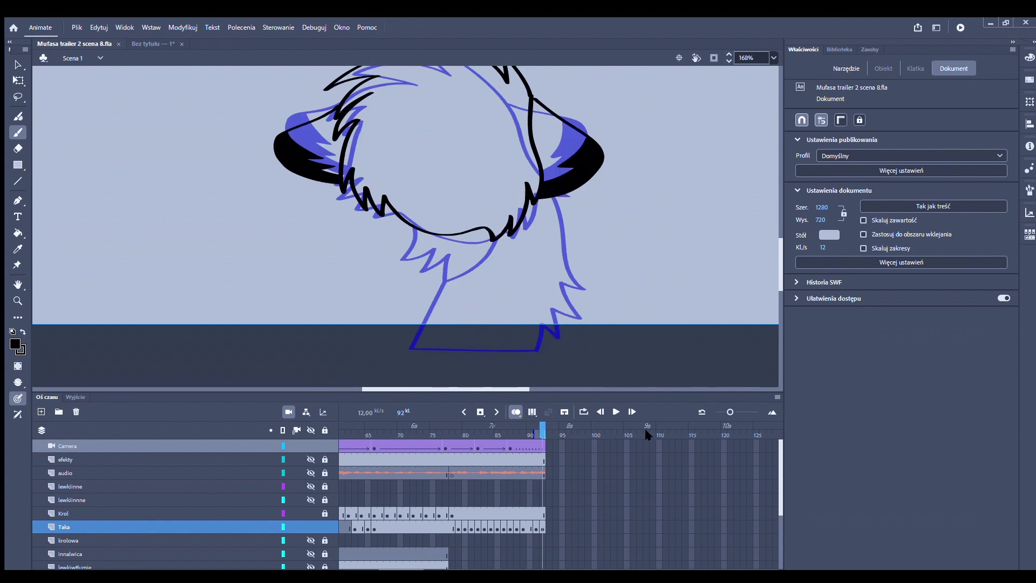
Step: Return to frame 91 and frame the cub's sketch for inking
scroll(456, 250, "down", 3)
scroll(451, 255, "up", 4)
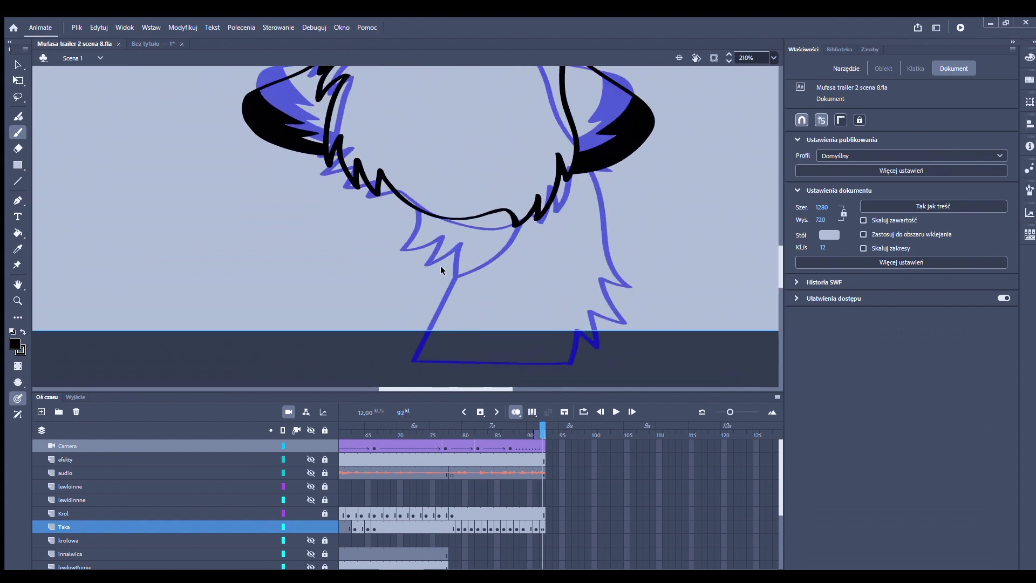
scroll(446, 281, "down", 1)
left_click_drag(539, 426, 535, 440)
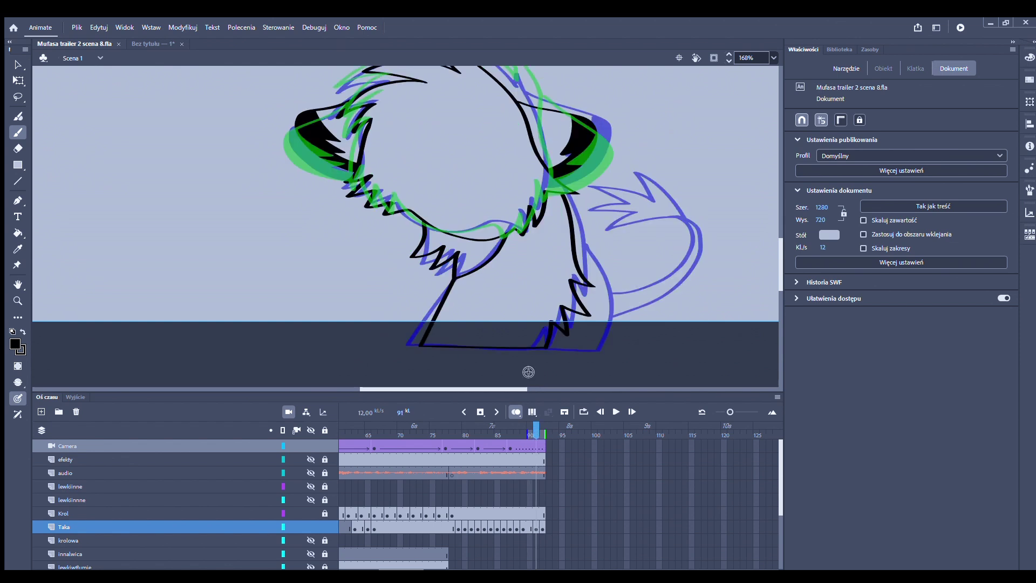
left_click_drag(582, 341, 534, 307)
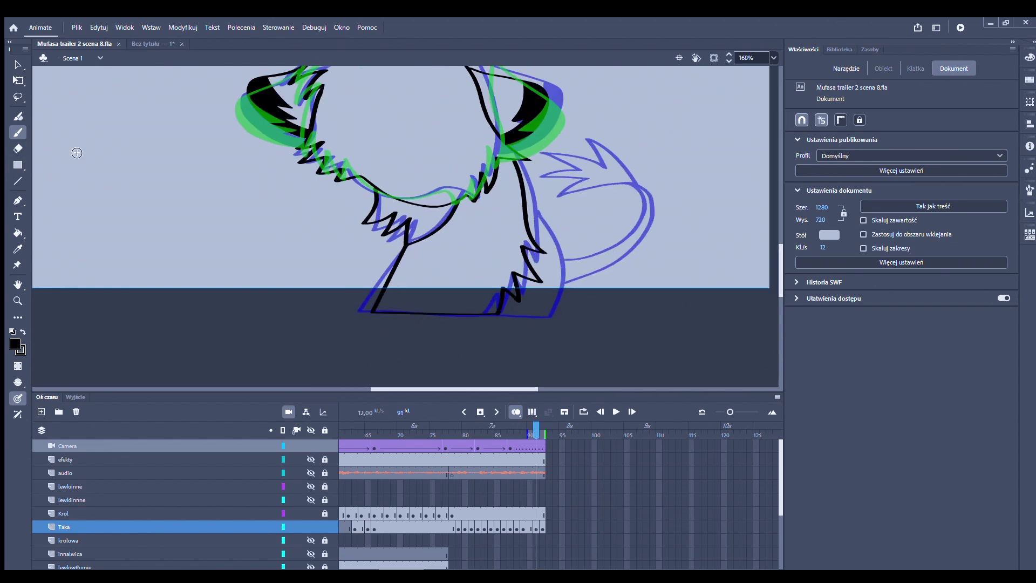
scroll(515, 259, "up", 4)
scroll(544, 151, "down", 1)
Step: Ink the cub's right side down to the ground, redoing the stroke until it fits
mouse_move(576, 178)
left_mouse_down()
mouse_move(625, 351)
mouse_move(603, 377)
left_mouse_up()
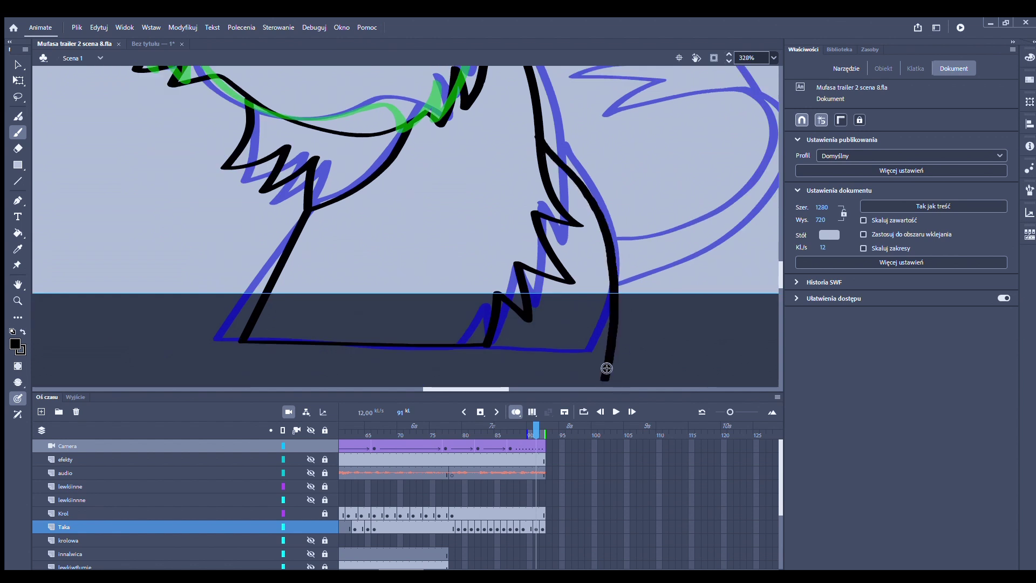
scroll(556, 260, "down", 1)
key("ctrl+z")
scroll(551, 273, "up", 1)
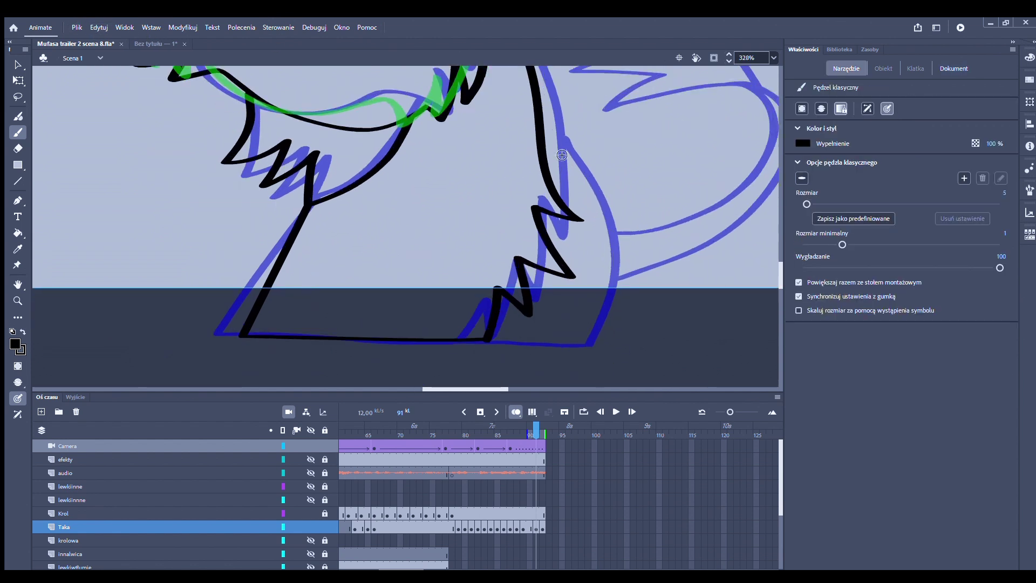
left_click_drag(573, 188, 593, 350)
scroll(573, 330, "up", 1)
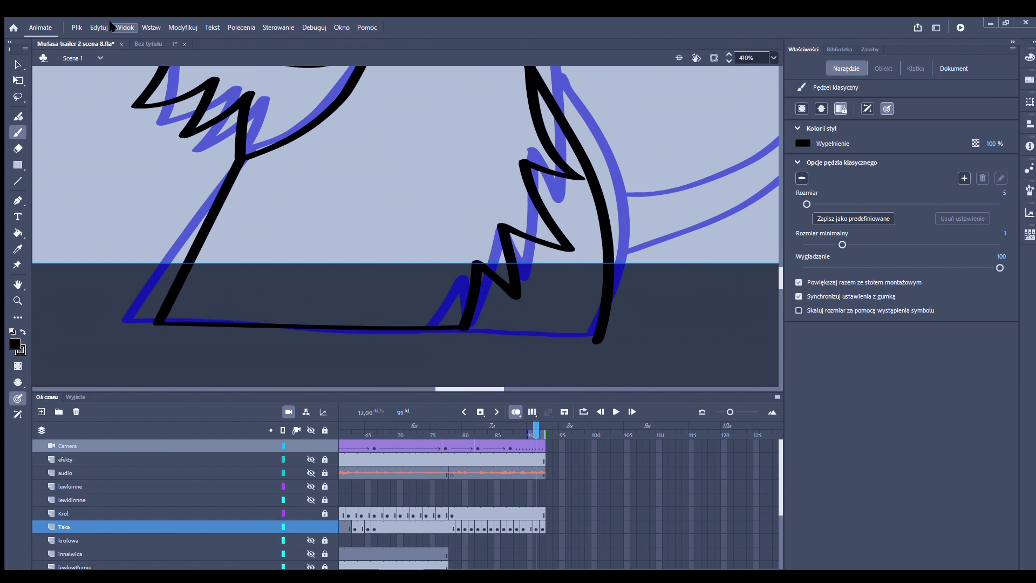
key("ctrl+z")
left_click_drag(607, 184, 613, 345)
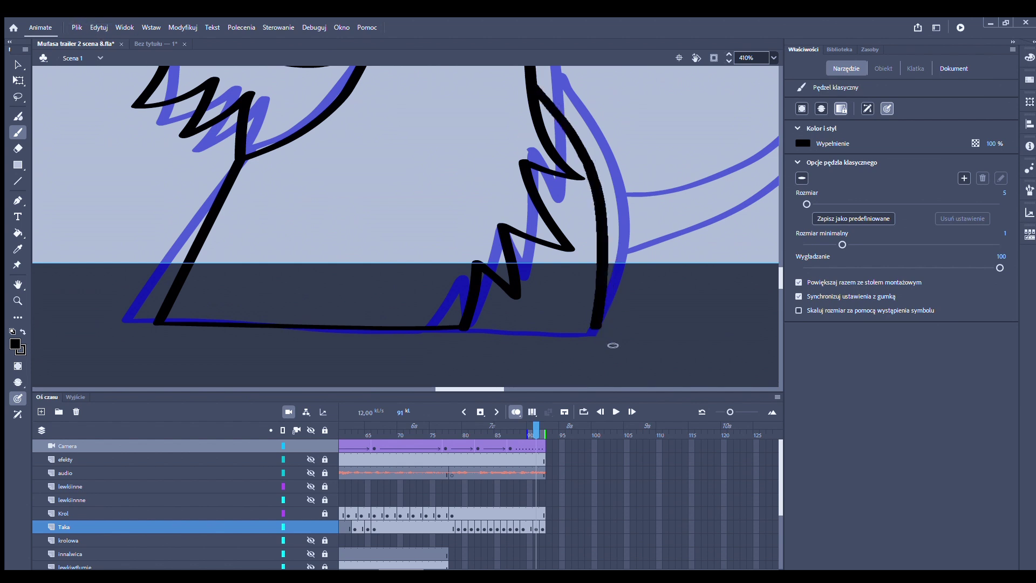
Step: Start inking the curve of the cub's tail
scroll(586, 346, "up", 2)
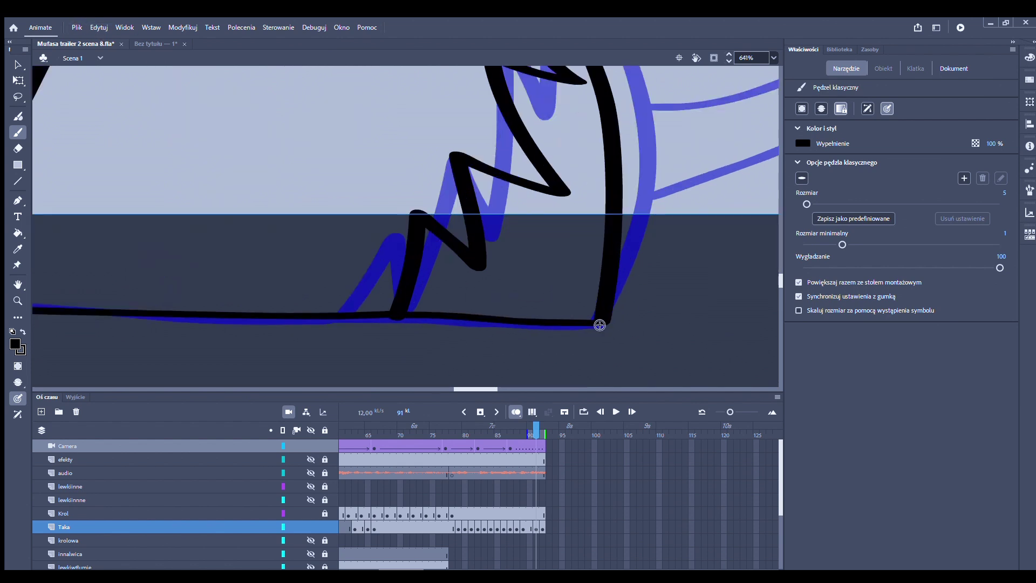
scroll(483, 332, "down", 8)
scroll(503, 294, "up", 6)
mouse_move(484, 301)
left_mouse_down()
mouse_move(698, 156)
mouse_move(515, 351)
mouse_move(489, 352)
left_mouse_up()
Step: Ink spiky fur and an outline line along the tail, then undo both strokes
scroll(537, 299, "down", 2)
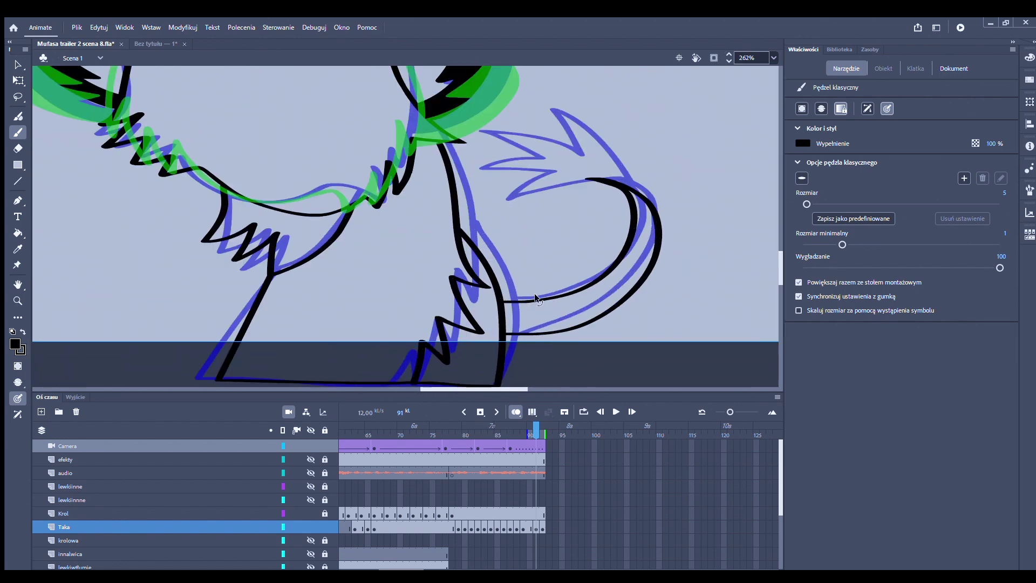
scroll(581, 184, "up", 3)
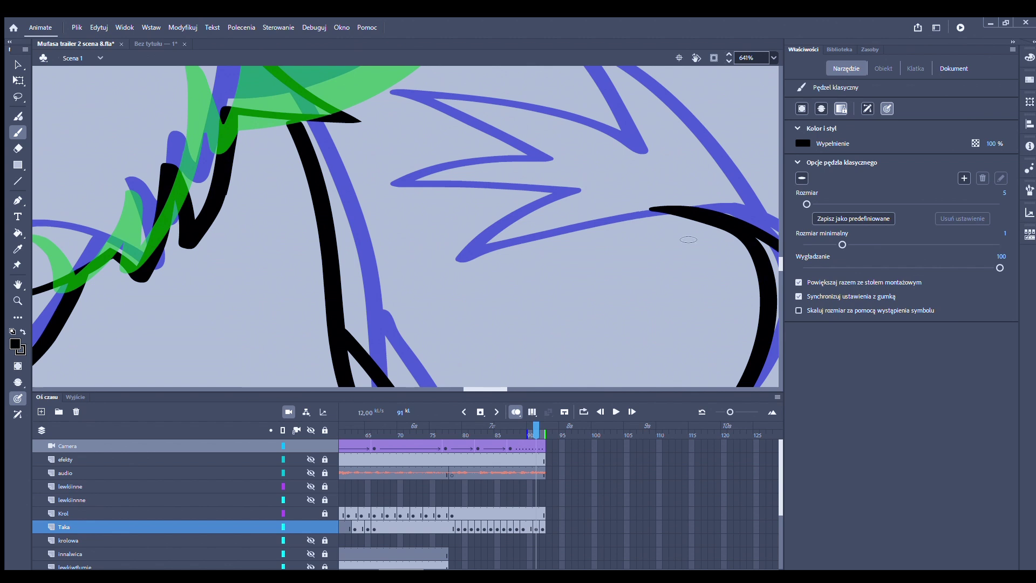
left_click_drag(640, 214, 508, 206)
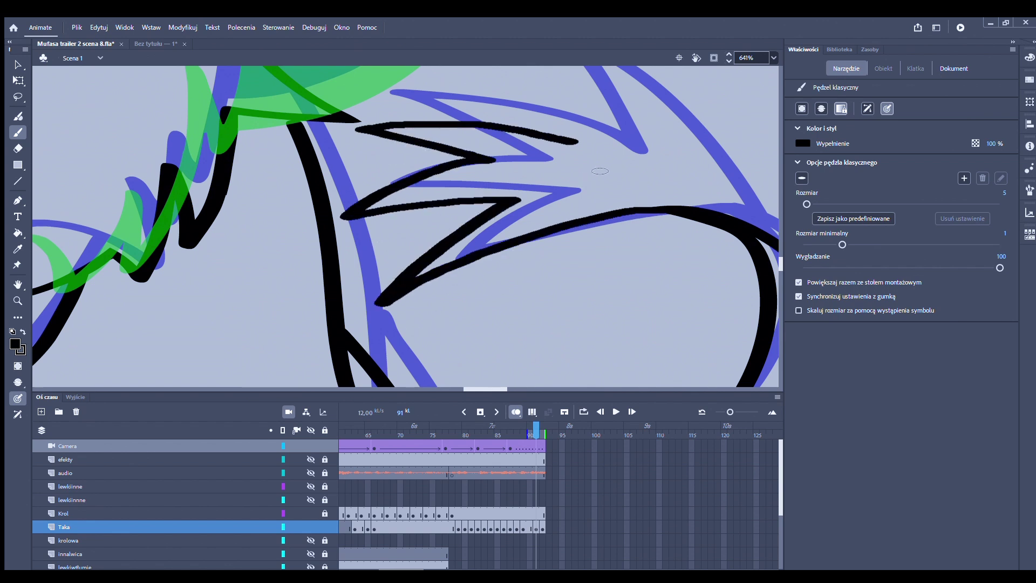
left_click_drag(659, 150, 758, 224)
scroll(590, 185, "down", 1)
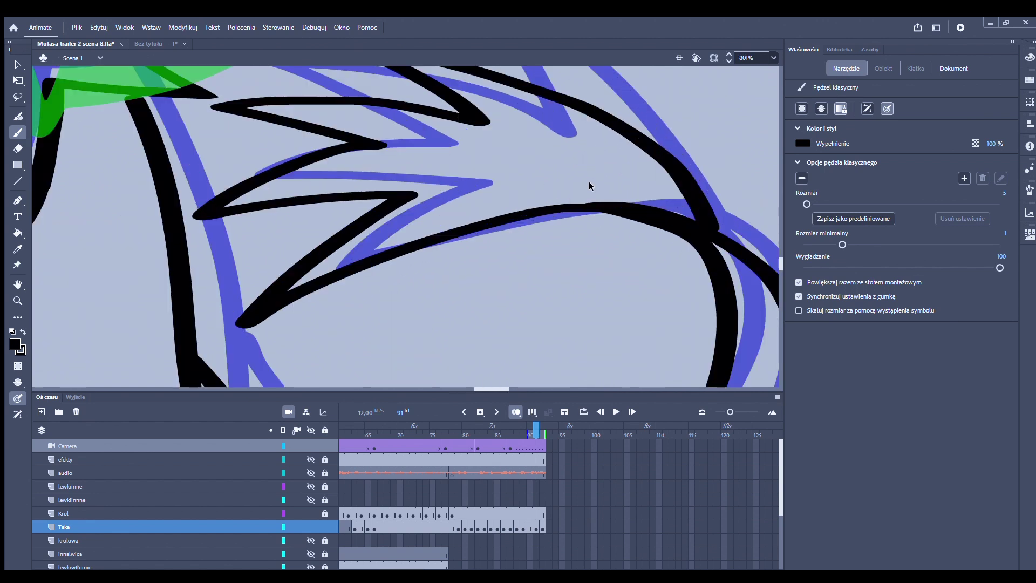
scroll(521, 184, "down", 1)
scroll(529, 189, "down", 3)
scroll(521, 211, "up", 2)
scroll(539, 226, "down", 3)
scroll(505, 267, "up", 2)
scroll(583, 192, "up", 1)
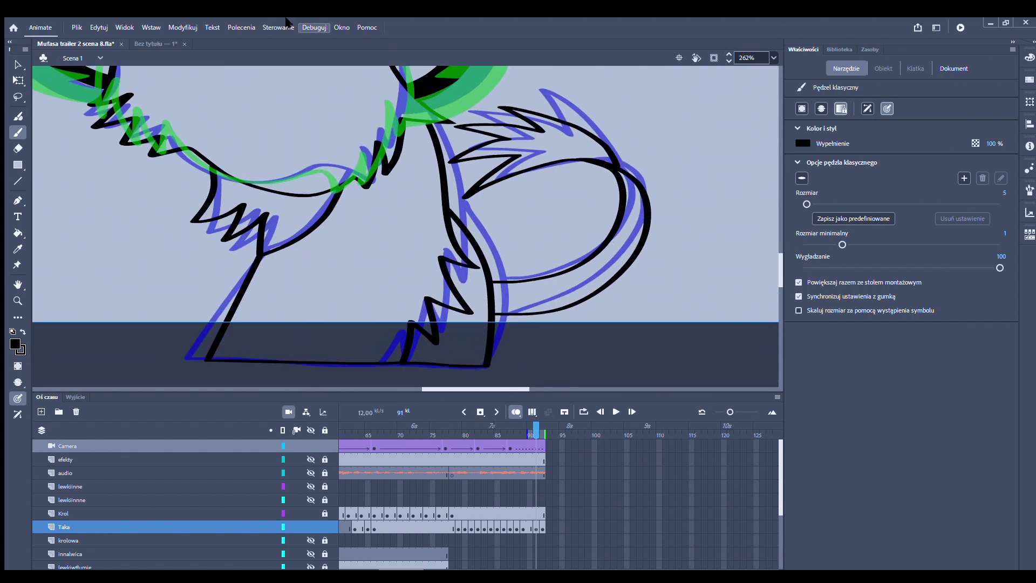
key("ctrl+z")
key("ctrl+z")
scroll(615, 201, "up", 2)
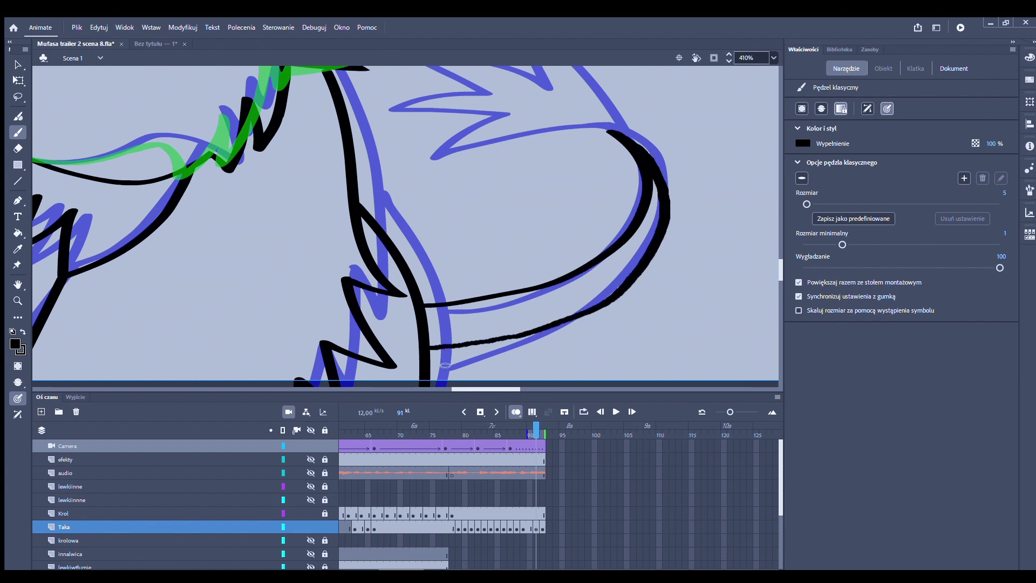
Step: Ink two zigzag rows forming the tail's spiky fur tuft
scroll(559, 283, "down", 3)
scroll(561, 196, "up", 4)
scroll(593, 192, "down", 4)
scroll(584, 303, "up", 3)
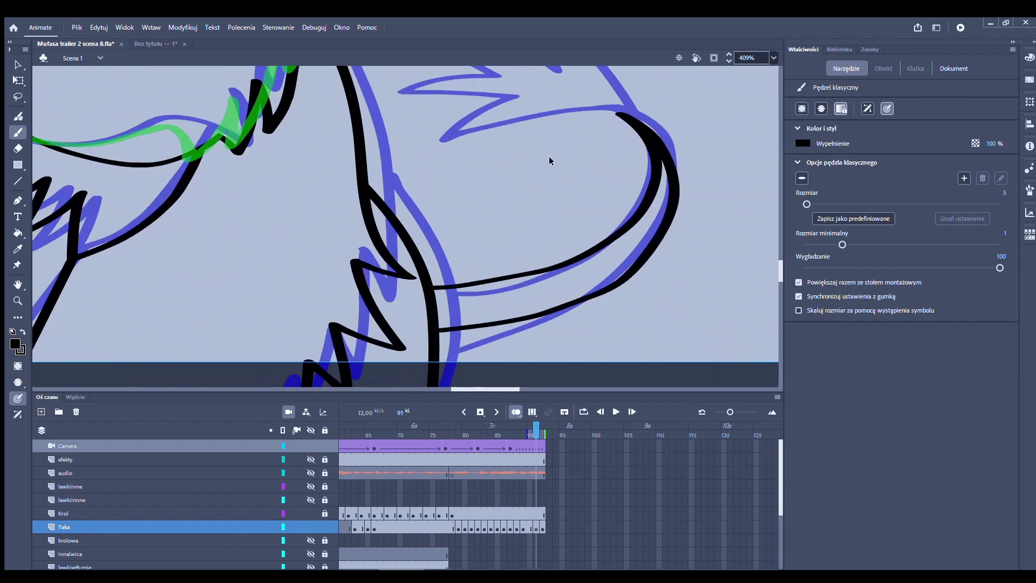
scroll(558, 182, "up", 2)
mouse_move(678, 240)
left_mouse_down()
mouse_move(461, 108)
mouse_move(367, 145)
left_mouse_up()
mouse_move(478, 211)
left_mouse_down()
mouse_move(459, 219)
mouse_move(561, 260)
left_mouse_up()
scroll(667, 231, "down", 4)
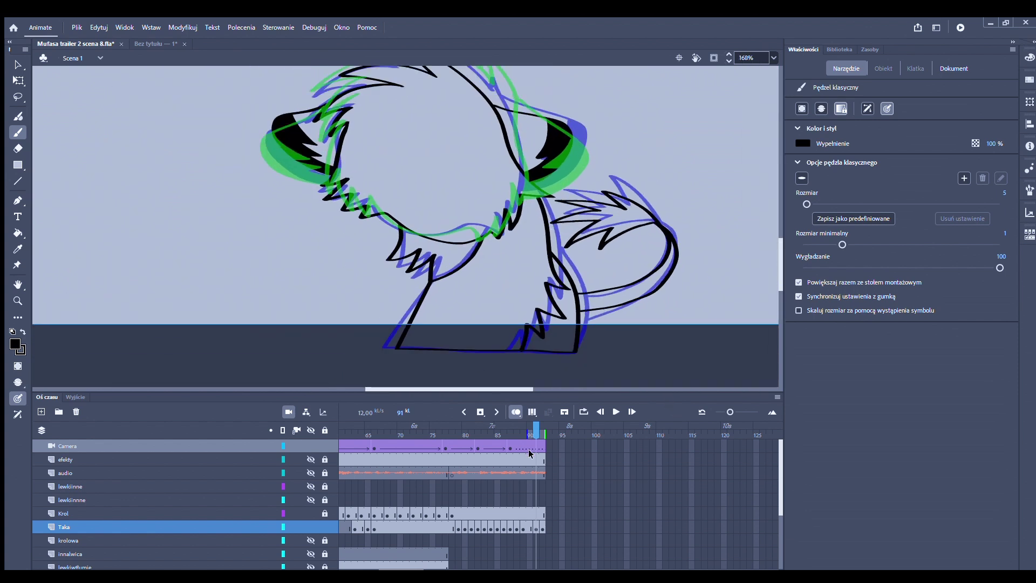
Step: On frame 92, ink the cub's chest fur
left_click(542, 432)
scroll(404, 240, "up", 3)
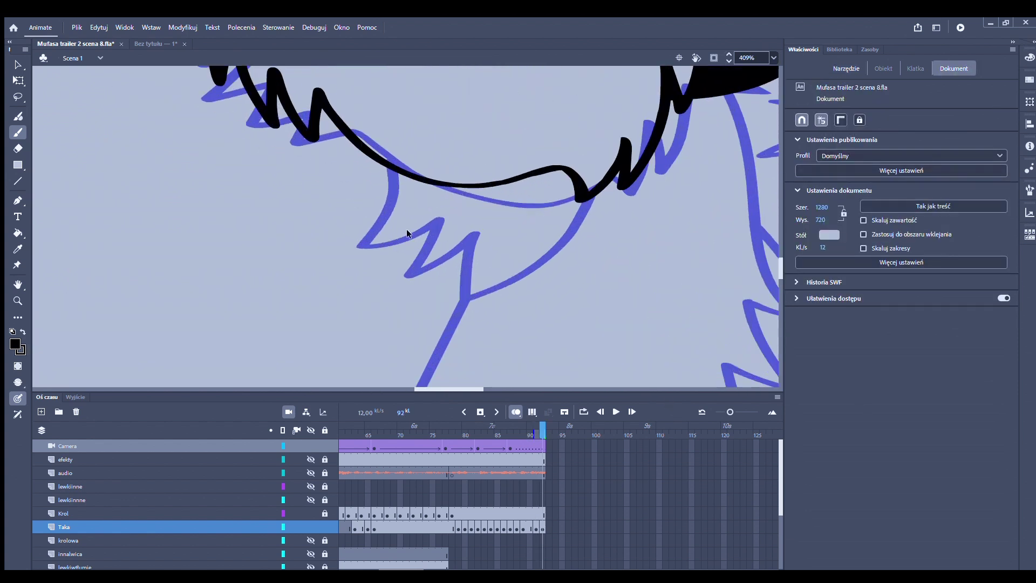
left_click_drag(394, 166, 434, 210)
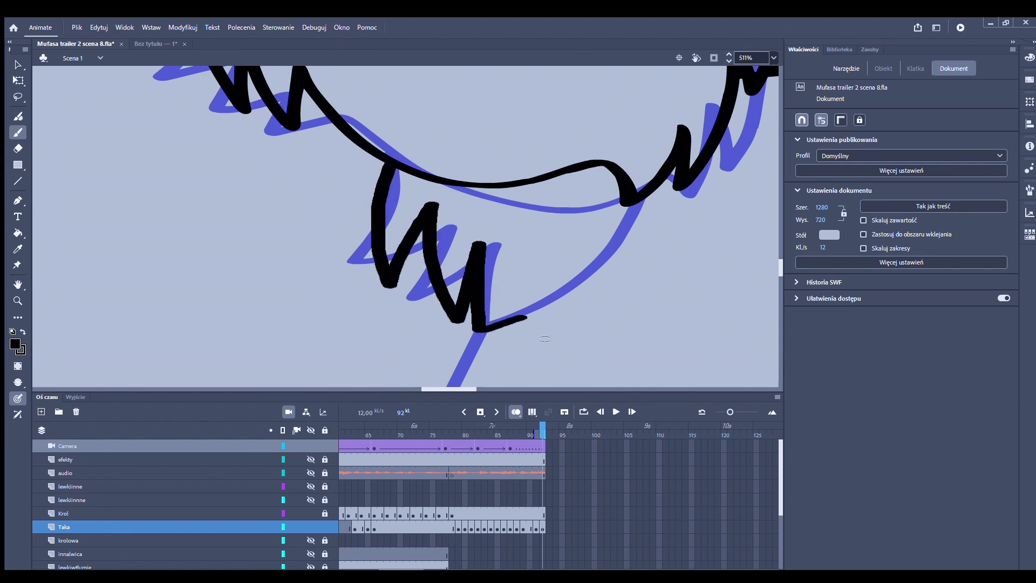
scroll(493, 250, "down", 3)
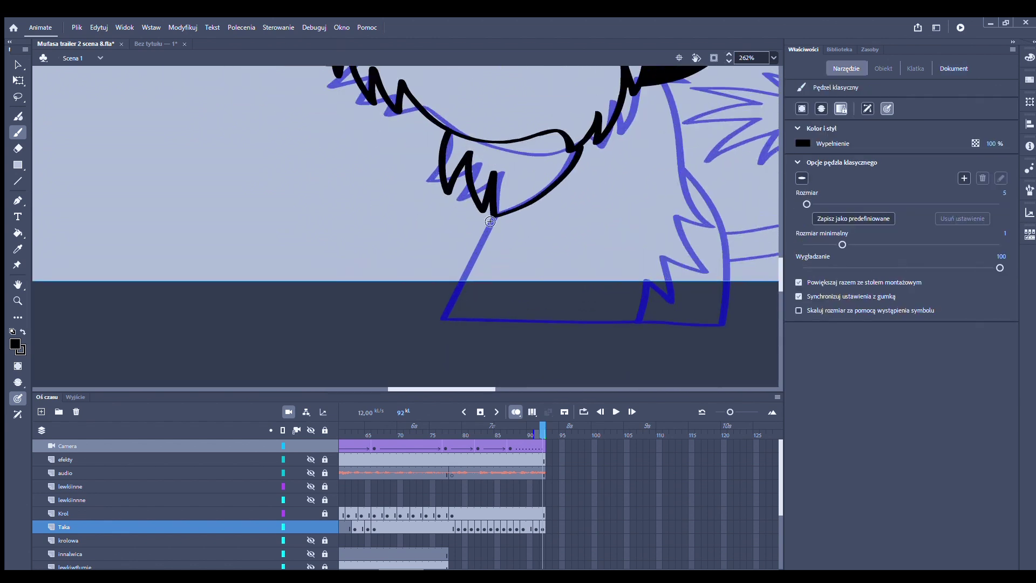
Step: Extend the ink down the cub's front leg and along the bottom line to the paw
left_click_drag(643, 330, 648, 330)
scroll(427, 259, "down", 4)
scroll(545, 211, "up", 4)
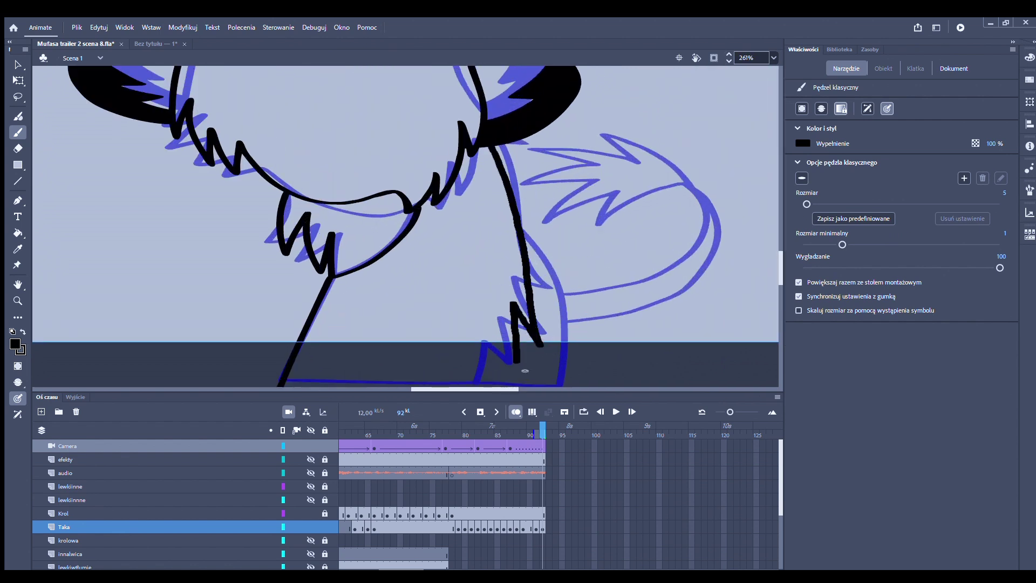
scroll(526, 371, "down", 3)
scroll(536, 237, "up", 5)
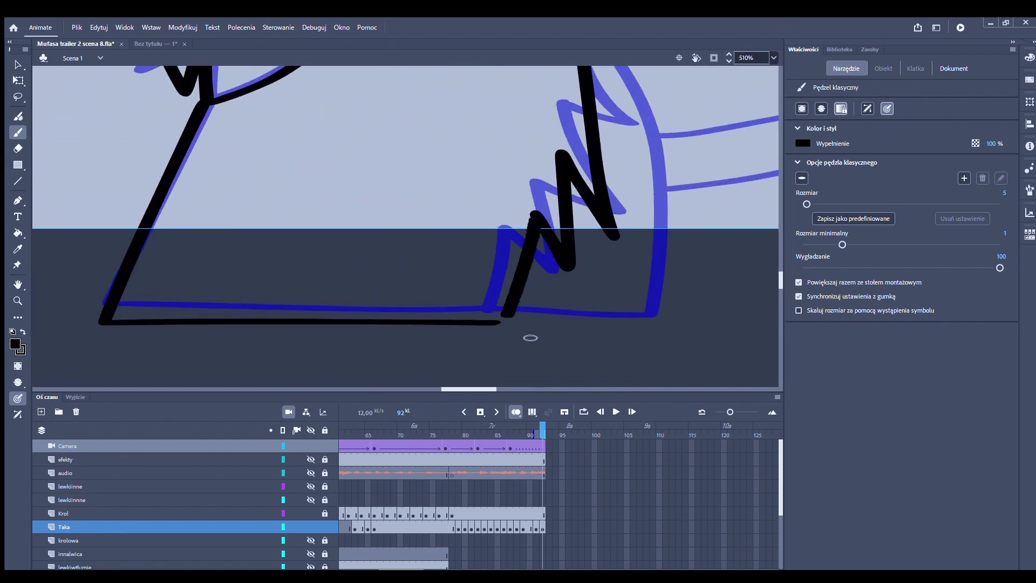
scroll(427, 322, "down", 3)
scroll(433, 322, "up", 5)
left_click_drag(399, 313, 606, 317)
scroll(561, 204, "down", 3)
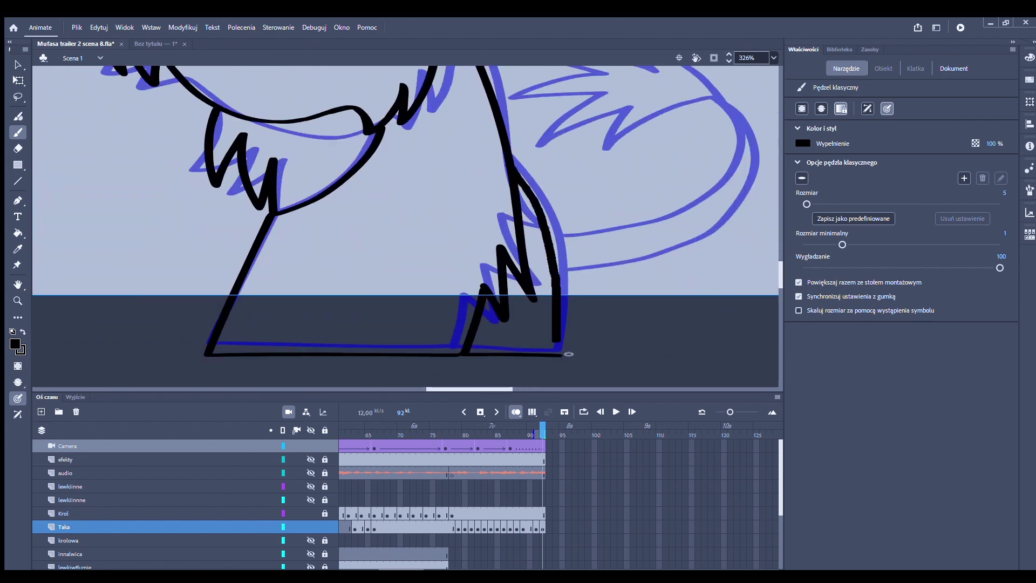
scroll(556, 377, "down", 2)
scroll(583, 273, "up", 4)
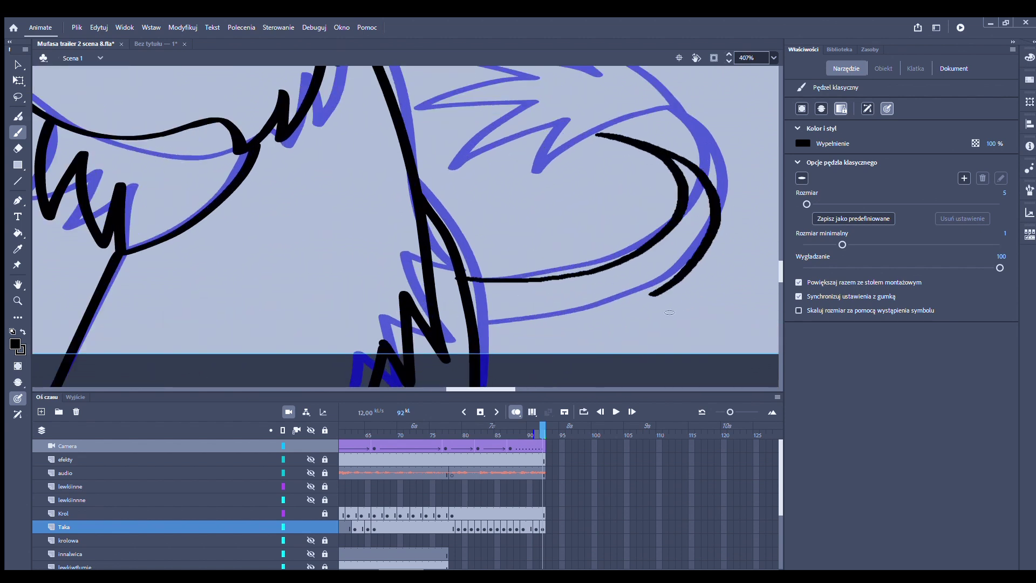
Step: Ink the tail's underside and a tail spike over the blue sketch
scroll(550, 241, "down", 2)
scroll(542, 277, "up", 3)
left_click_drag(540, 267, 389, 330)
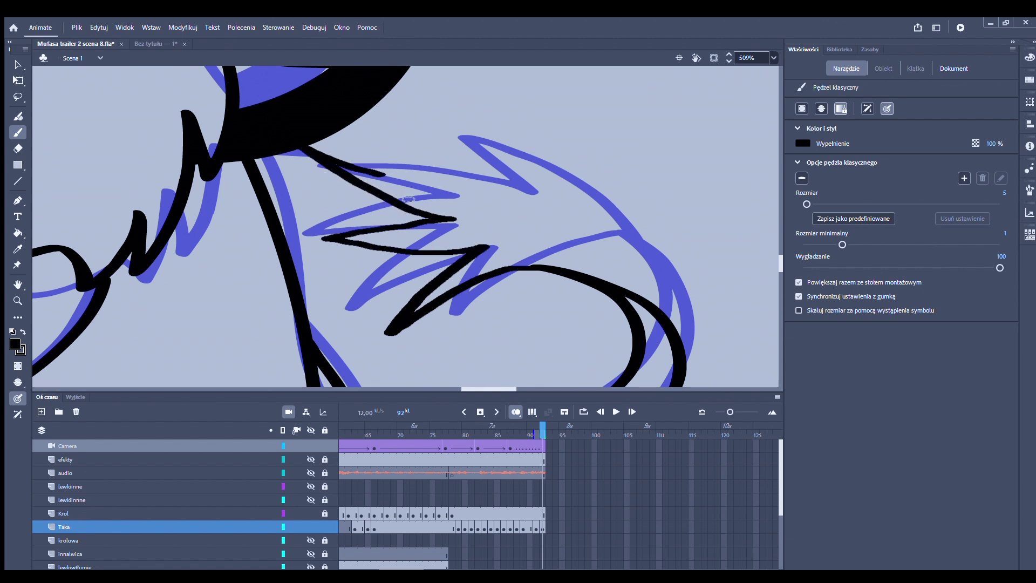
left_click_drag(425, 118, 635, 251)
scroll(643, 300, "down", 4)
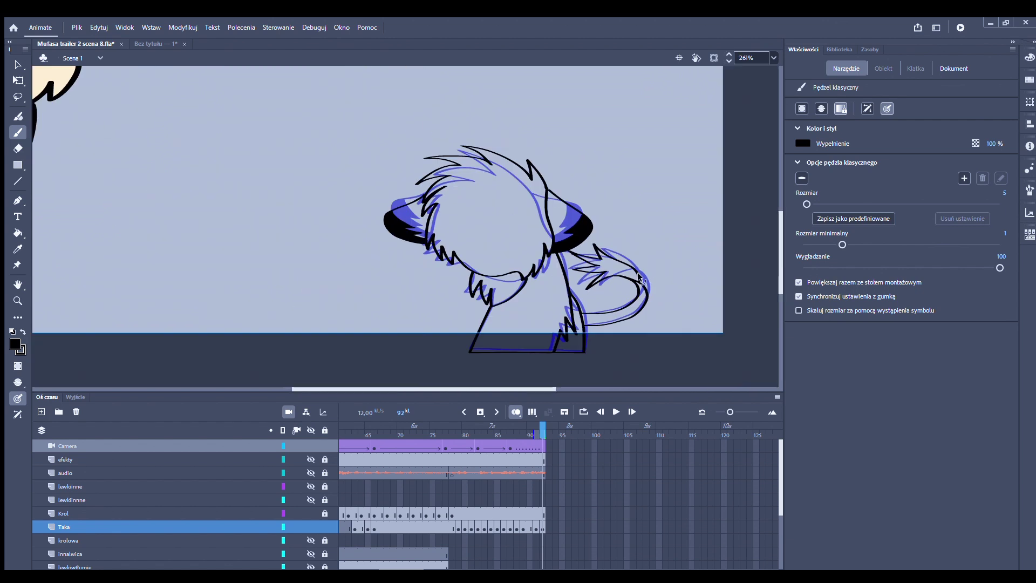
Step: Scrub to a neighbouring frame to check the cub
left_click_drag(532, 439, 591, 453)
scroll(555, 215, "down", 2)
scroll(459, 219, "up", 2)
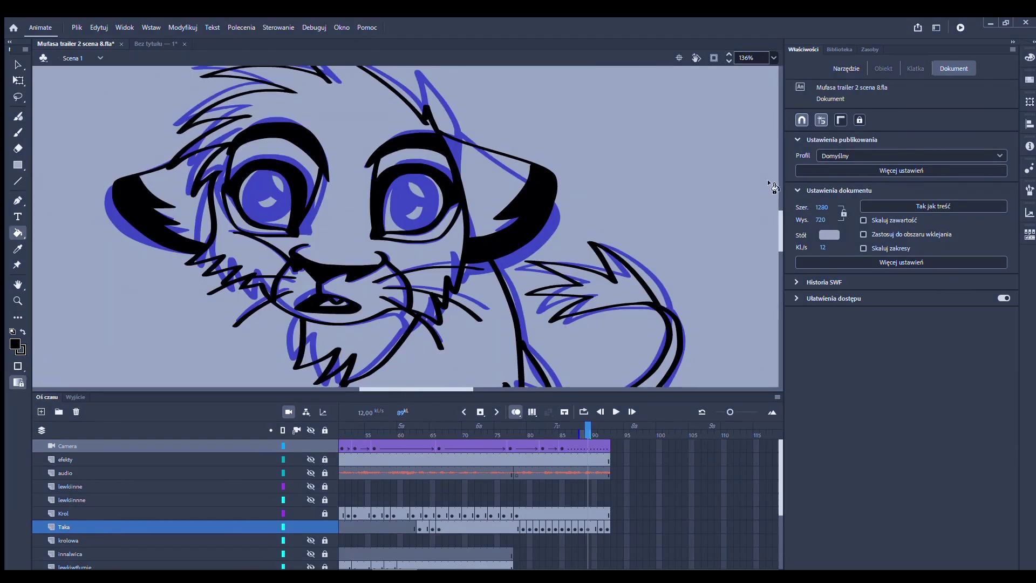
Step: With the brush, ink the eye's upper-left edge and outline the left iris in black
scroll(562, 243, "down", 2)
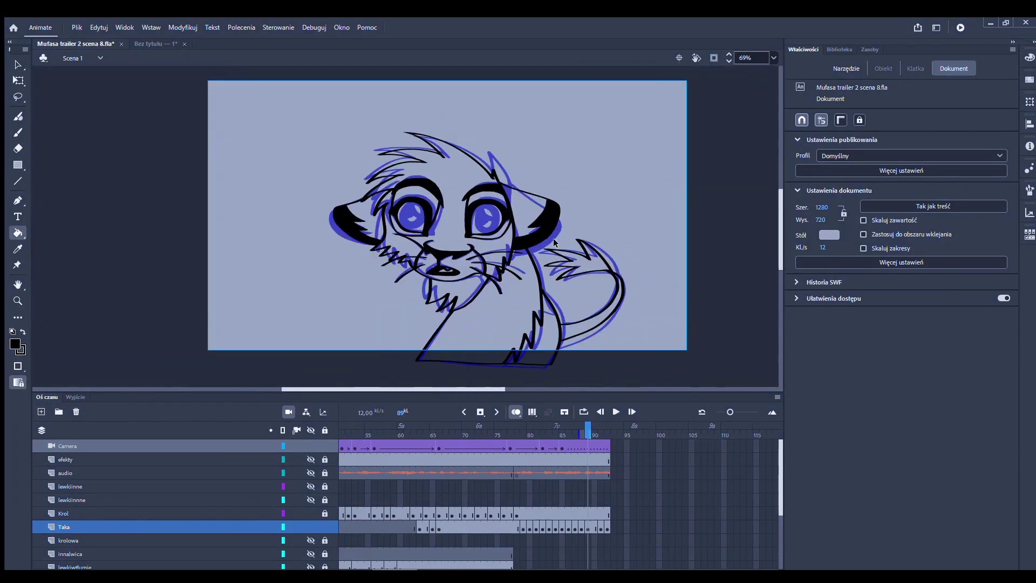
scroll(415, 157, "up", 5)
left_click(18, 132)
left_click_drag(397, 145, 321, 235)
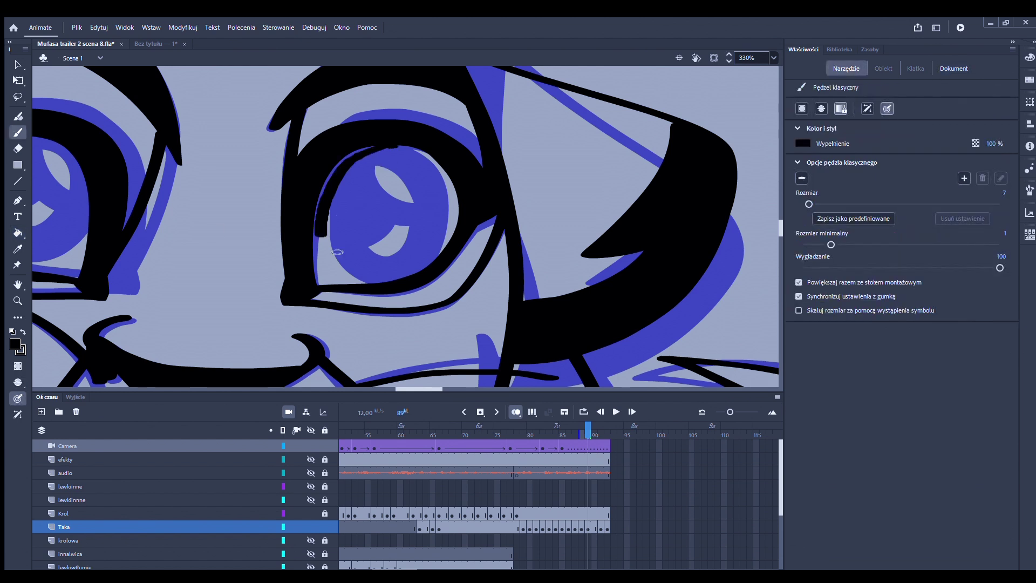
scroll(311, 220, "up", 2)
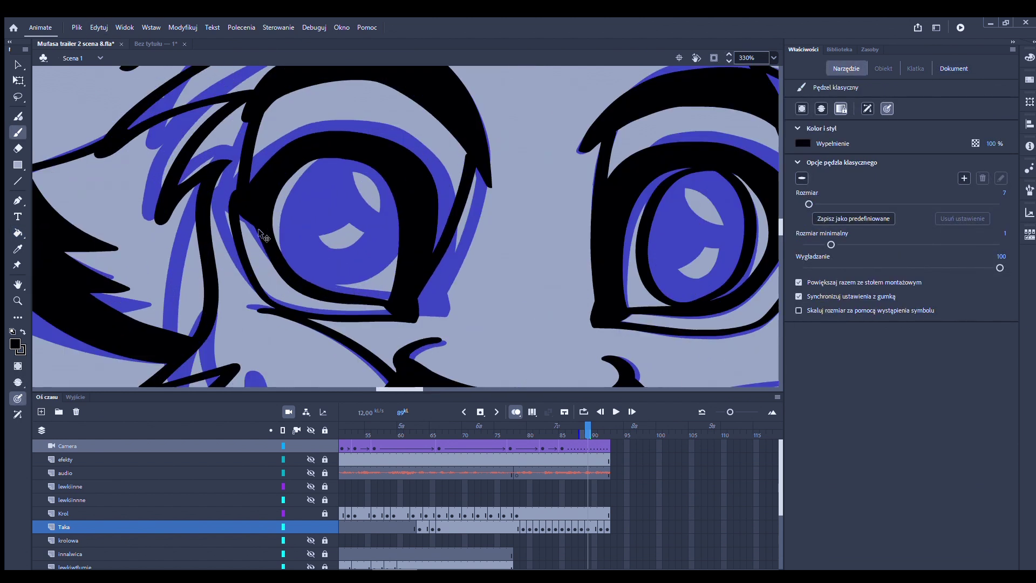
mouse_move(346, 152)
left_mouse_down()
mouse_move(423, 294)
mouse_move(416, 208)
left_mouse_up()
key("ctrl+2")
scroll(361, 164, "up", 7)
Step: Outline the right eye's iris and its highlight edges in black
mouse_move(577, 114)
left_mouse_down()
mouse_move(486, 306)
mouse_move(541, 123)
left_mouse_up()
scroll(531, 157, "up", 3)
left_click_drag(469, 118, 621, 233)
left_click_drag(443, 182, 620, 286)
left_click_drag(619, 221, 507, 108)
scroll(465, 97, "down", 2)
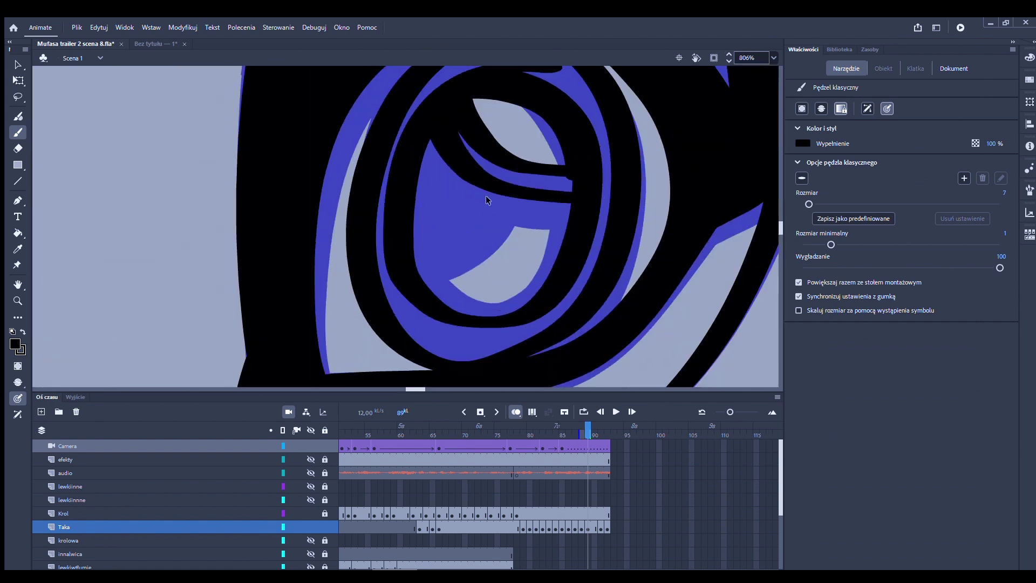
left_click_drag(503, 196, 439, 288)
scroll(471, 311, "up", 3)
left_click_drag(410, 270, 607, 252)
left_click_drag(644, 104, 606, 235)
scroll(462, 305, "down", 4)
Step: Fill the right eye's iris ring and pupil solid black with the Paint Bucket
key("k")
left_click(502, 138)
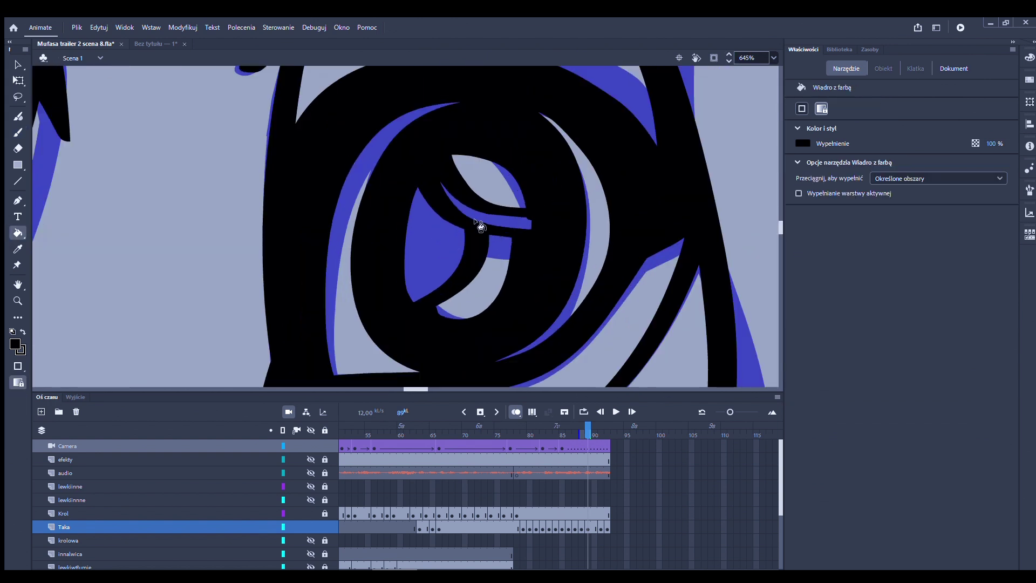
left_click(476, 226)
scroll(475, 227, "down", 5)
scroll(303, 238, "up", 1)
scroll(226, 221, "up", 2)
Step: Outline the left iris in black, undoing the last stroke
key("b")
scroll(273, 196, "up", 1)
mouse_move(265, 135)
left_mouse_down()
mouse_move(350, 289)
mouse_move(274, 138)
left_mouse_up()
left_click_drag(302, 216, 310, 204)
mouse_move(296, 146)
left_mouse_down()
mouse_move(284, 323)
mouse_move(356, 272)
mouse_move(288, 153)
mouse_move(350, 257)
left_mouse_up()
left_click(94, 38)
scroll(279, 179, "up", 2)
Step: Redraw the left iris as a full ring with curved strokes inside
left_click_drag(243, 162, 318, 278)
left_click_drag(221, 186, 348, 292)
left_click_drag(216, 205, 354, 309)
scroll(302, 276, "down", 1)
scroll(269, 356, "up", 3)
left_click_drag(164, 249, 318, 208)
left_click_drag(375, 224, 213, 319)
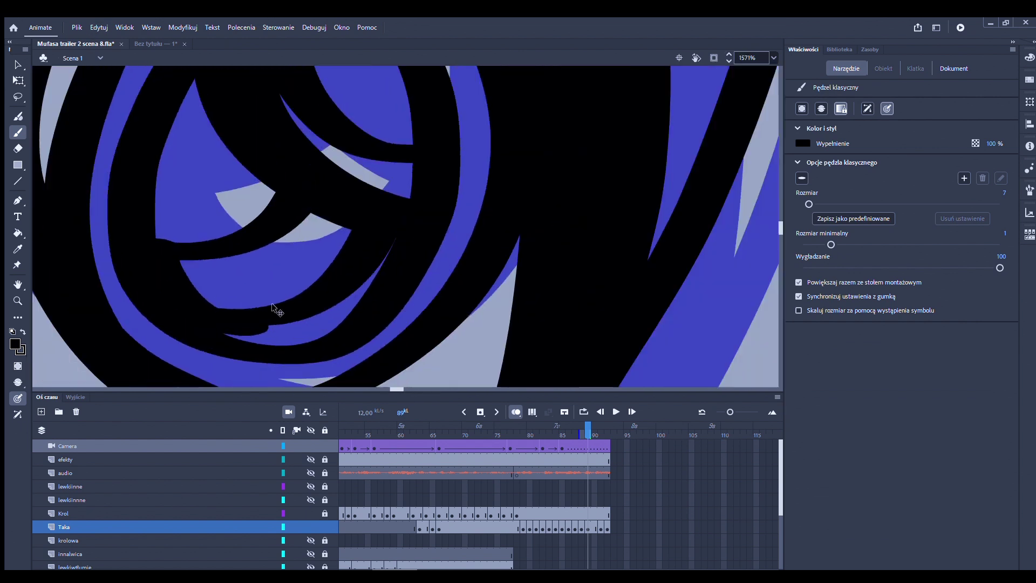
Step: Fill the left eye's pupil areas and iris ring solid black
key("k")
left_click(189, 199)
left_click(325, 326)
scroll(325, 326, "down", 2)
left_click(378, 316)
left_click(344, 233)
scroll(365, 138, "down", 5)
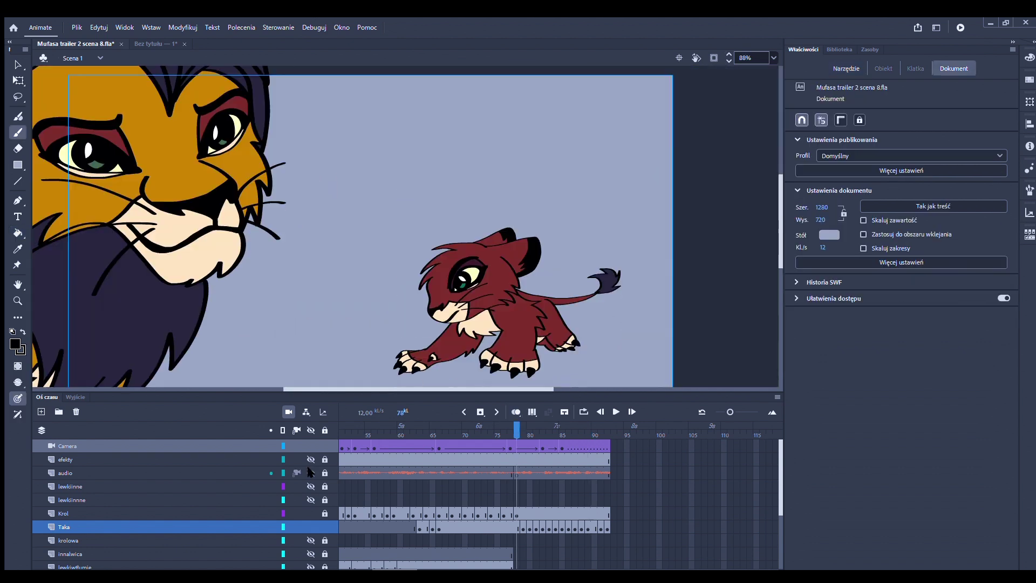
Step: Sample the dark red fur colour from the coloured frame 78, then return to frame 79
left_click_drag(613, 435, 519, 452)
scroll(286, 285, "down", 3)
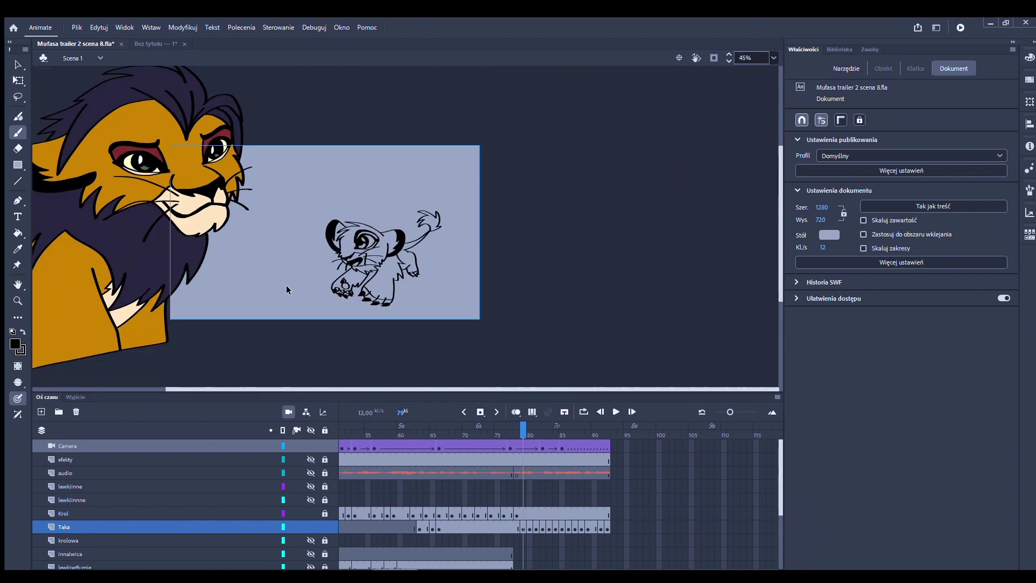
scroll(324, 281, "up", 4)
left_click(518, 425)
scroll(438, 216, "up", 2)
key("i")
left_click(438, 217)
scroll(398, 208, "up", 3)
scroll(399, 210, "down", 5)
left_click(523, 426)
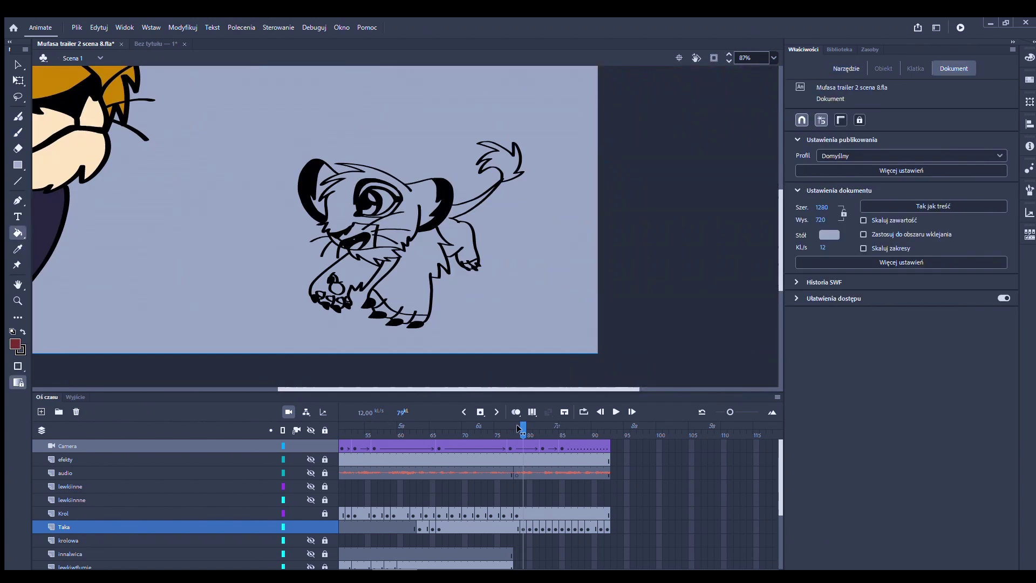
scroll(380, 270, "up", 4)
Step: Fill the cub's leg, body, head and tail dark red on frame 79
left_click(426, 286)
left_click(332, 301)
scroll(378, 270, "down", 2)
left_click(362, 239)
scroll(539, 237, "up", 2)
left_click(552, 262)
scroll(550, 262, "down", 3)
scroll(432, 335, "up", 2)
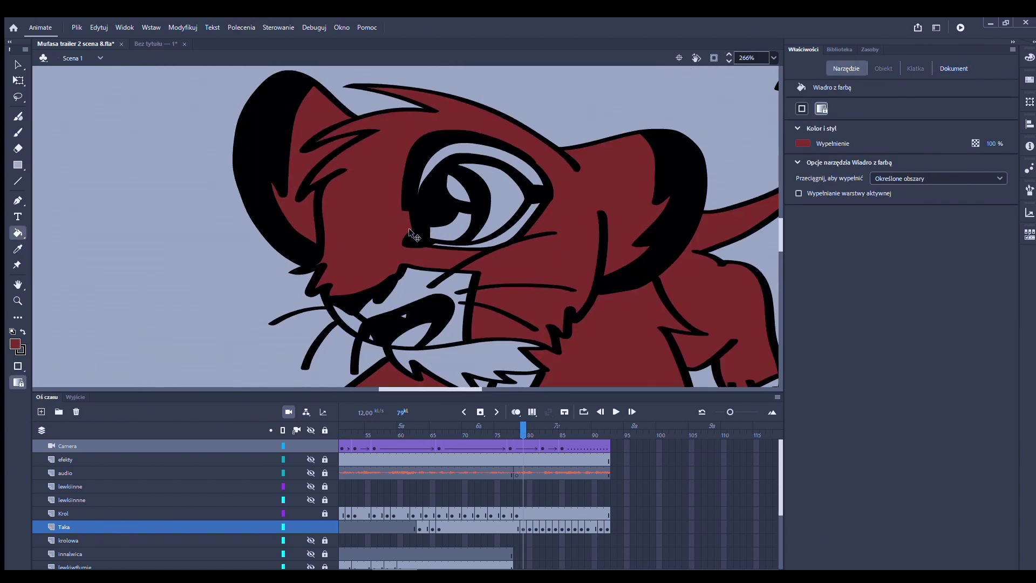
scroll(431, 243, "down", 3)
scroll(399, 318, "up", 5)
scroll(388, 294, "up", 2)
Step: Fill the cub's irises green on the following frames through frame 85
key("i")
left_click(377, 301)
left_click(16, 135)
scroll(255, 277, "up", 2)
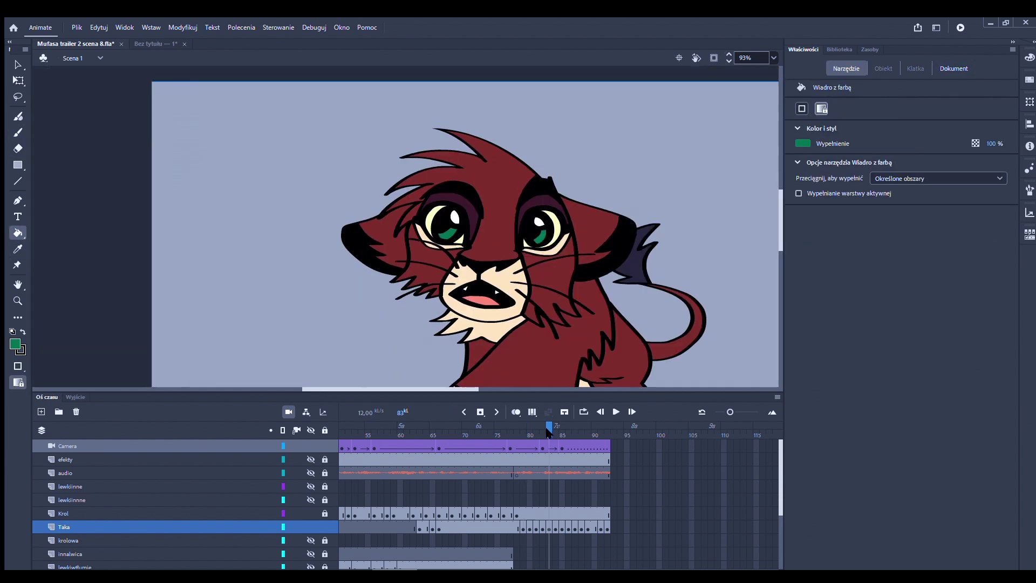
left_click(555, 430)
scroll(458, 243, "up", 3)
left_click(426, 285)
left_click(612, 280)
scroll(540, 243, "down", 4)
left_click(562, 430)
scroll(486, 235, "up", 3)
left_click(448, 253)
left_click(645, 252)
scroll(513, 227, "down", 3)
Step: Continue filling the cub's irises green on frames 86 through 89
left_click(568, 430)
scroll(518, 233, "up", 3)
left_click(370, 239)
scroll(650, 262, "down", 3)
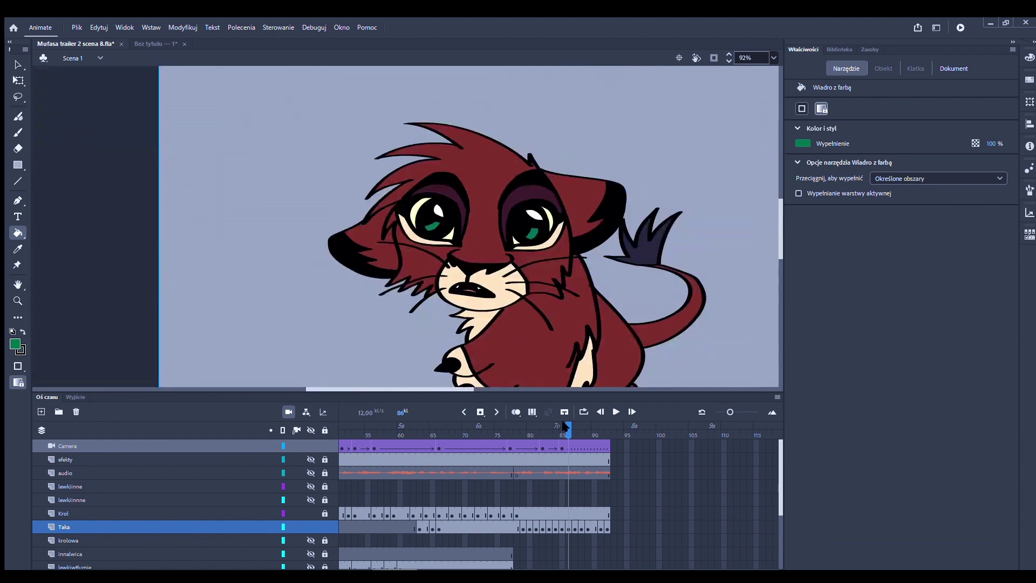
scroll(387, 202, "up", 3)
scroll(459, 299, "down", 3)
left_click(576, 430)
scroll(406, 252, "up", 3)
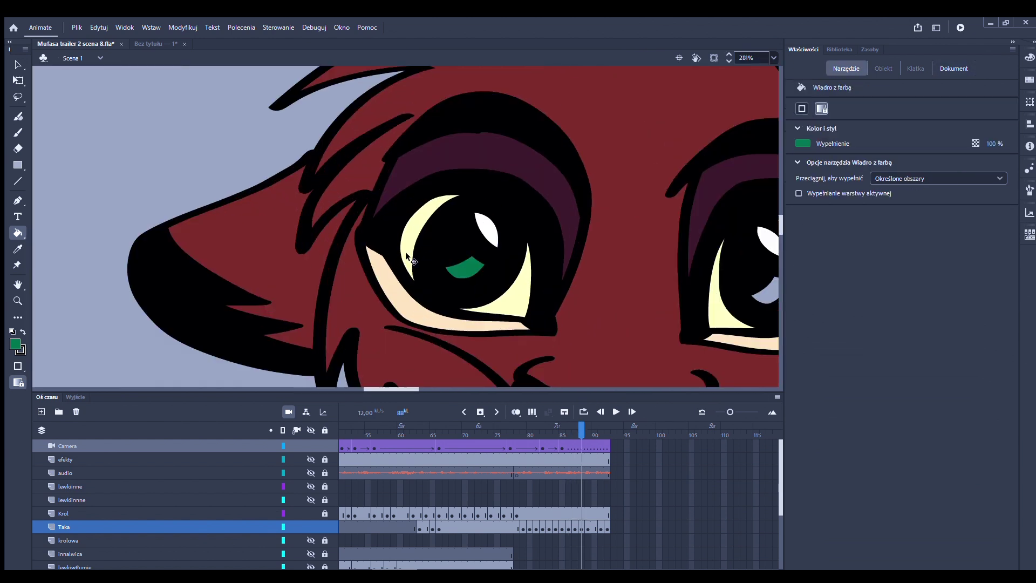
scroll(486, 324, "down", 3)
left_click(587, 429)
scroll(527, 224, "up", 3)
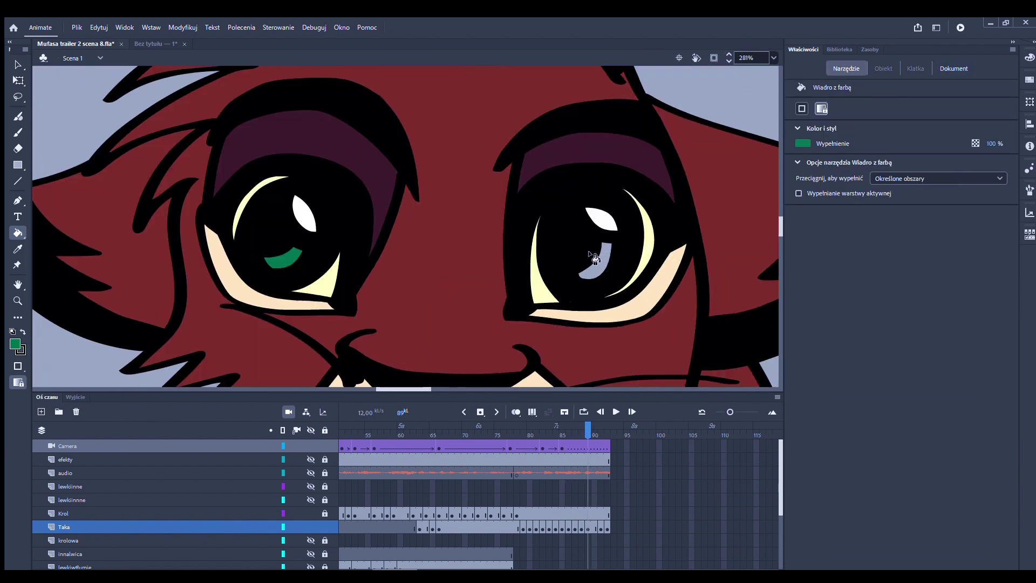
scroll(536, 299, "down", 3)
left_click(601, 429)
scroll(363, 257, "up", 2)
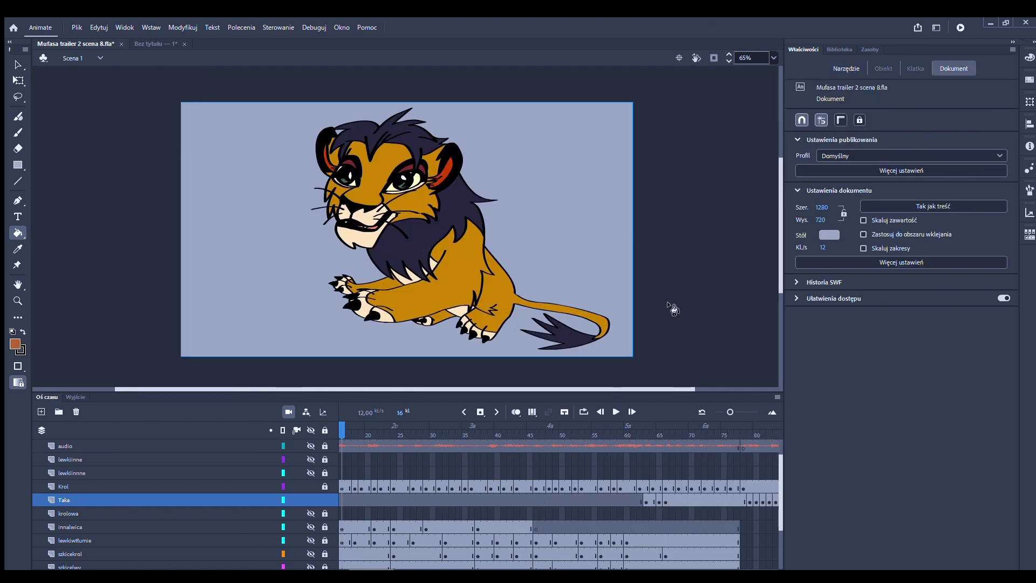
Step: Play the timeline with Enter to review the coloured lion cubs in motion
key("Return")
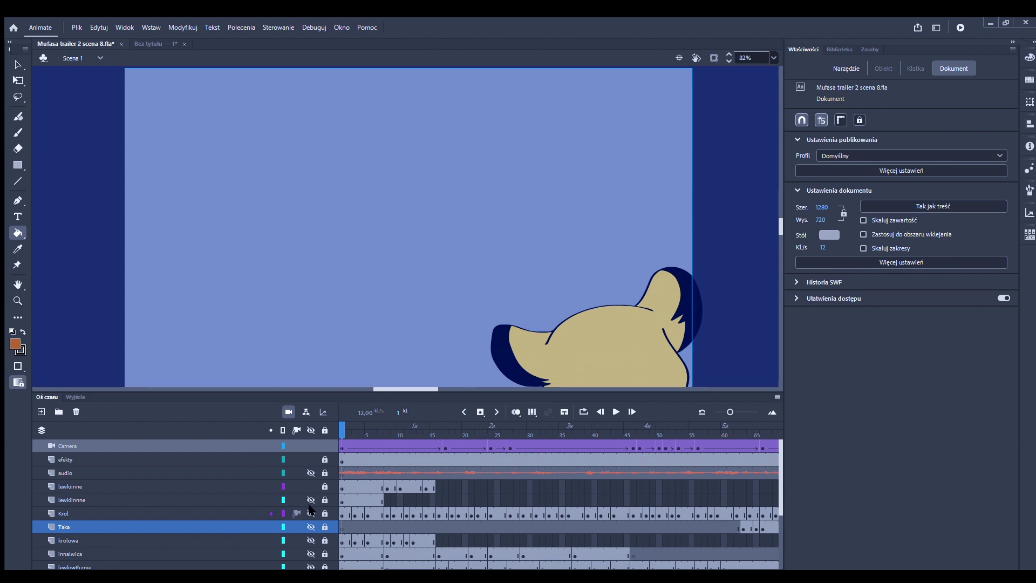
Step: Show the Krol, krolowa, innalwica and lewkiwtlumie character layers
scroll(311, 509, "down", 2)
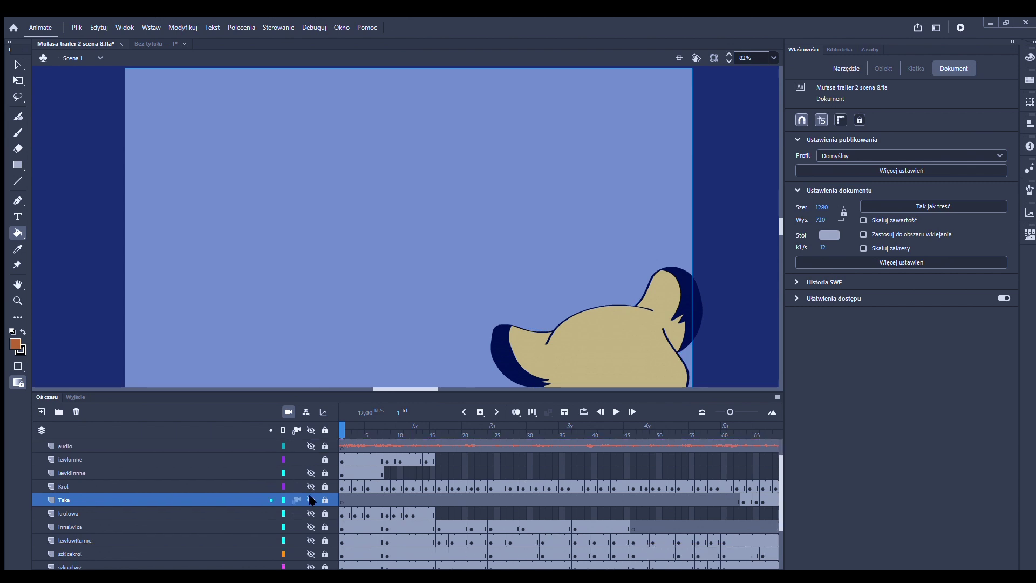
left_click(310, 487)
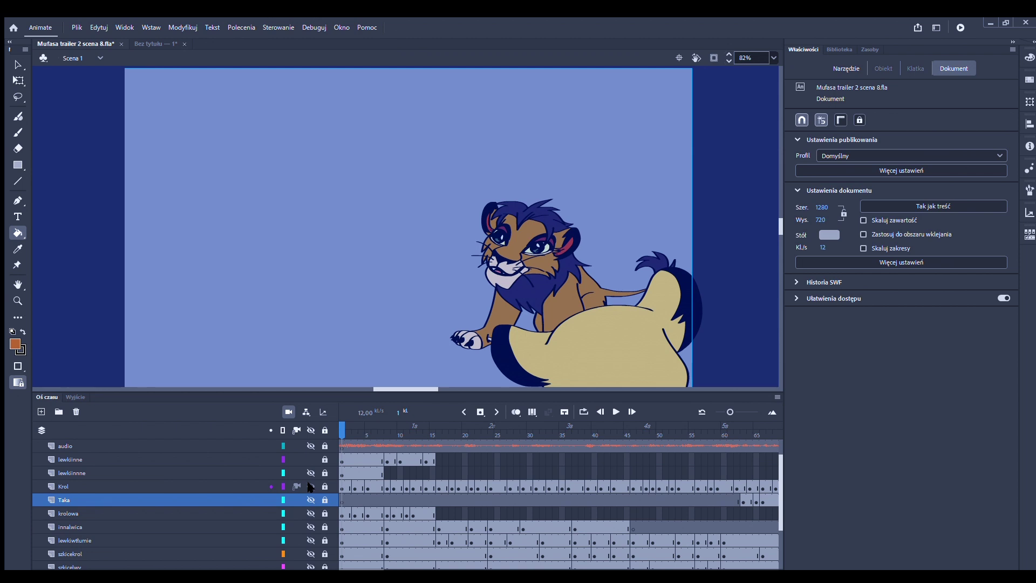
scroll(311, 487, "down", 2)
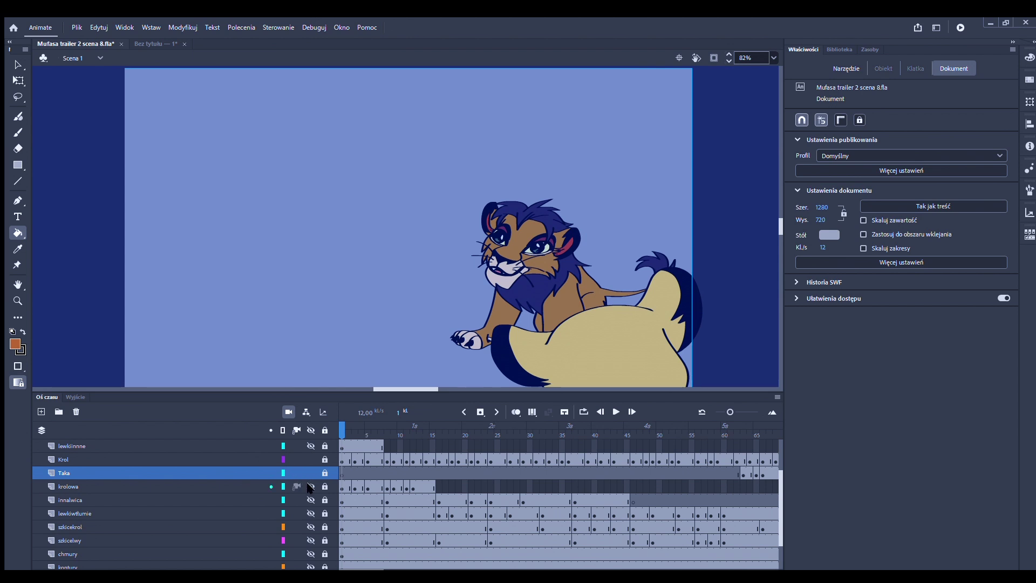
left_click(310, 487)
scroll(309, 487, "down", 1)
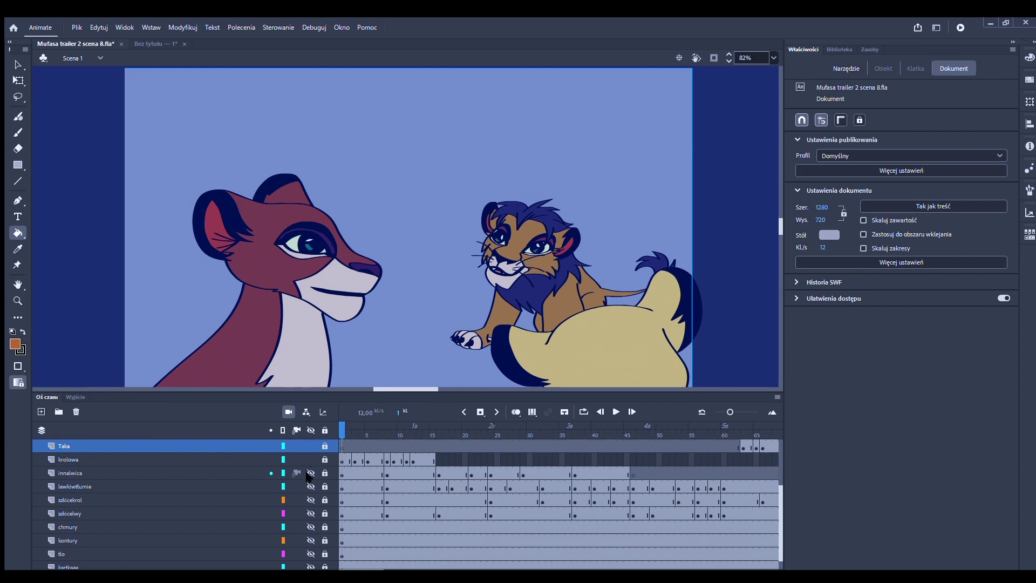
left_click(310, 473)
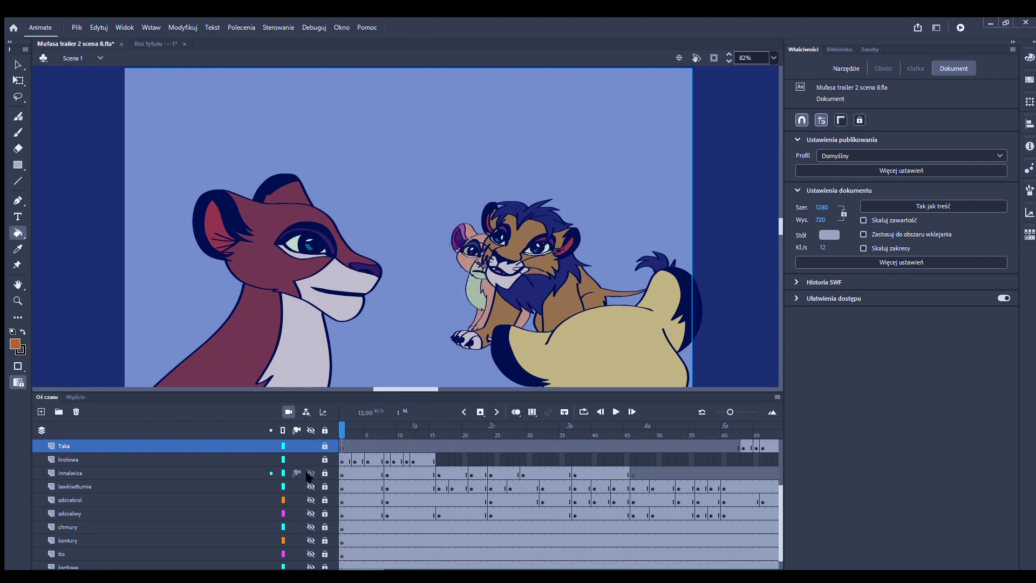
left_click(309, 487)
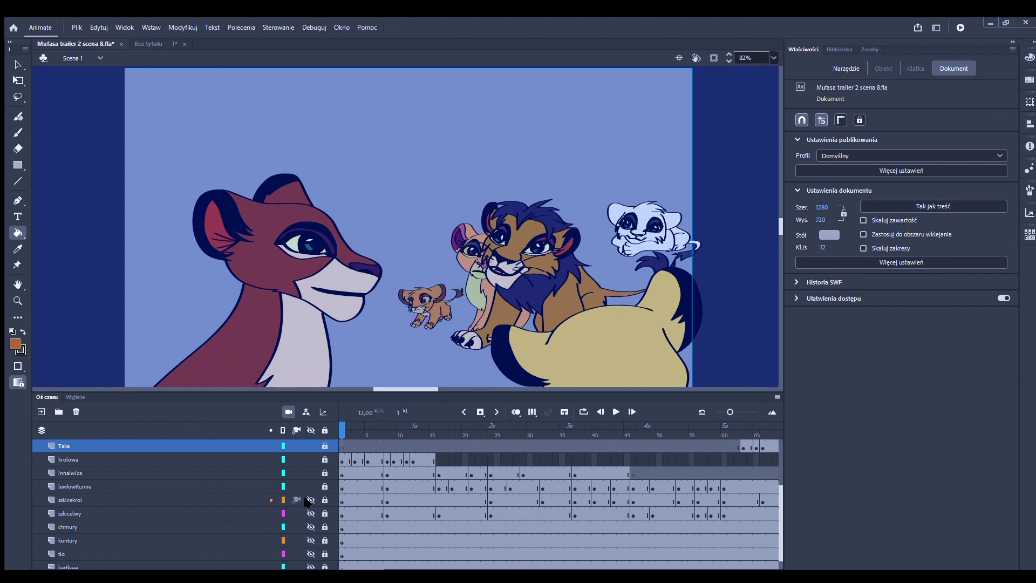
Step: Briefly show and hide the szkicekrol and szkicelwy sketch layers for comparison
left_click(306, 500)
left_click(306, 501)
scroll(306, 501, "down", 1)
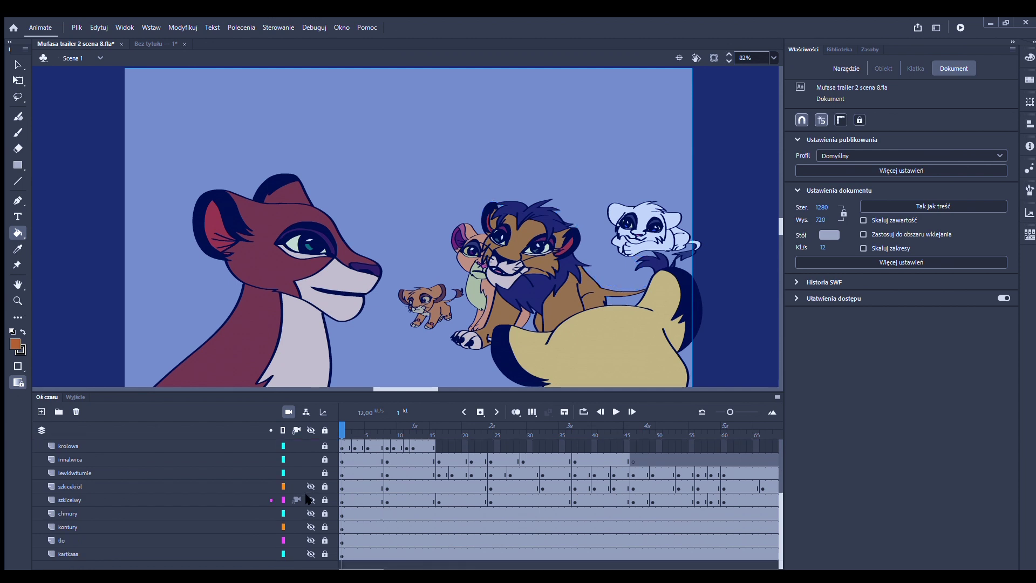
left_click(308, 499)
left_click(307, 497)
Step: Show the chmury, kontury, tlo and kartkaaa background layers
left_click(308, 513)
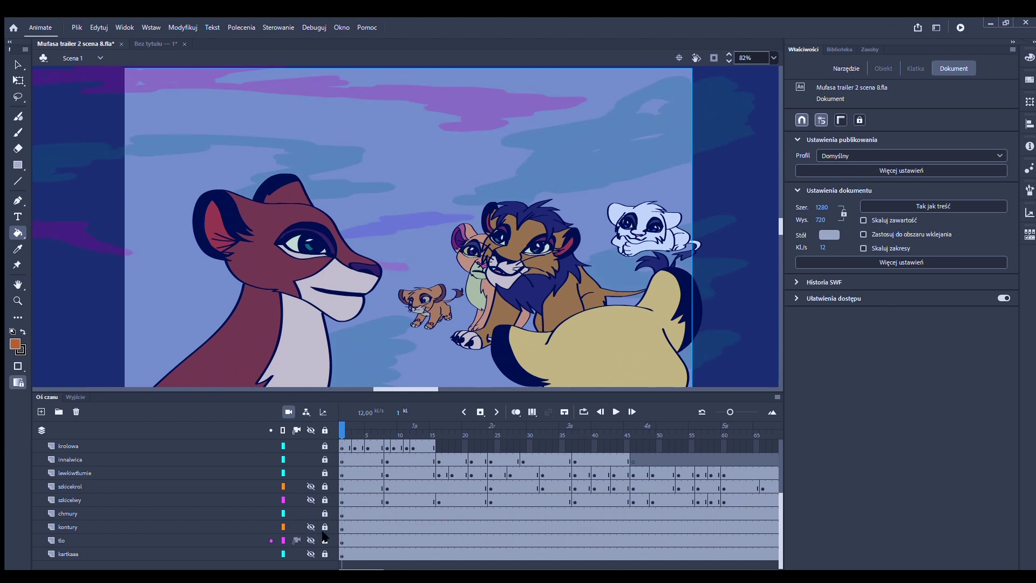
left_click(309, 527)
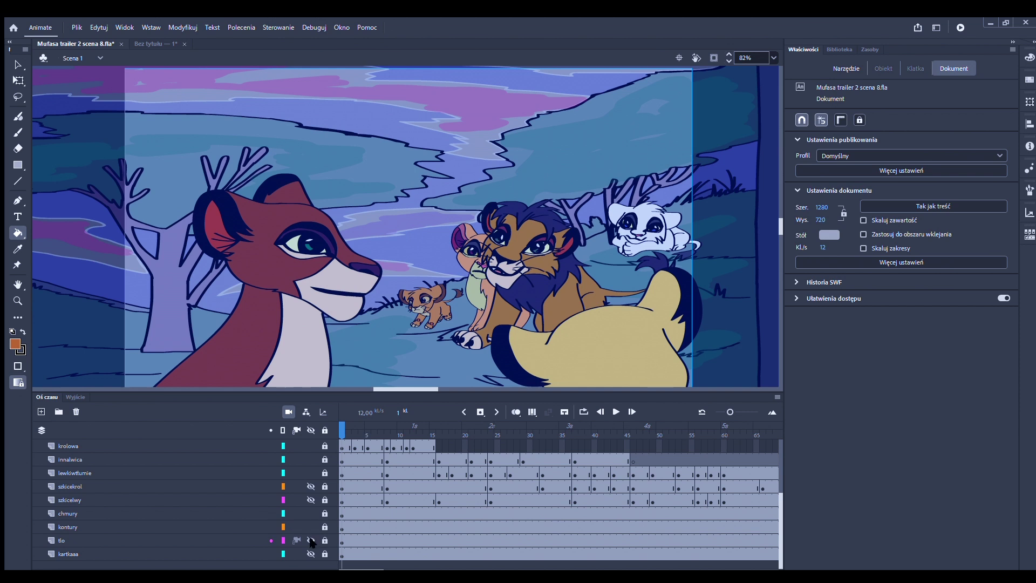
left_click(311, 540)
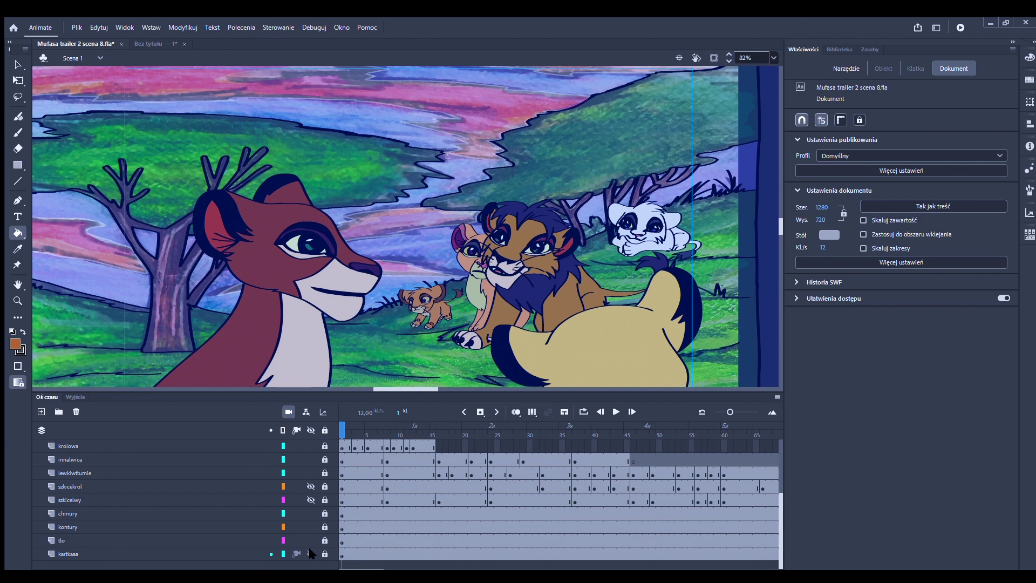
left_click(311, 554)
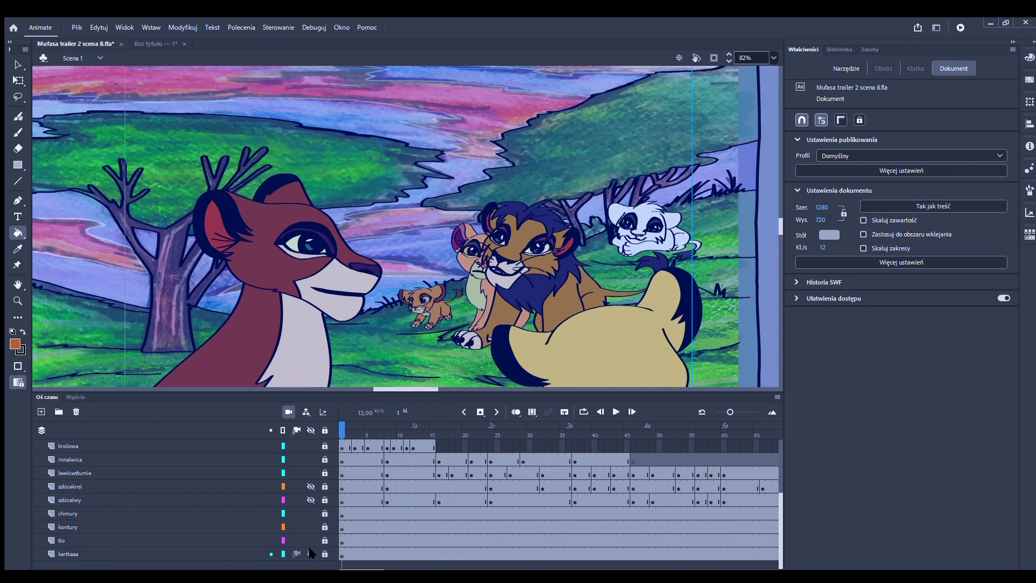